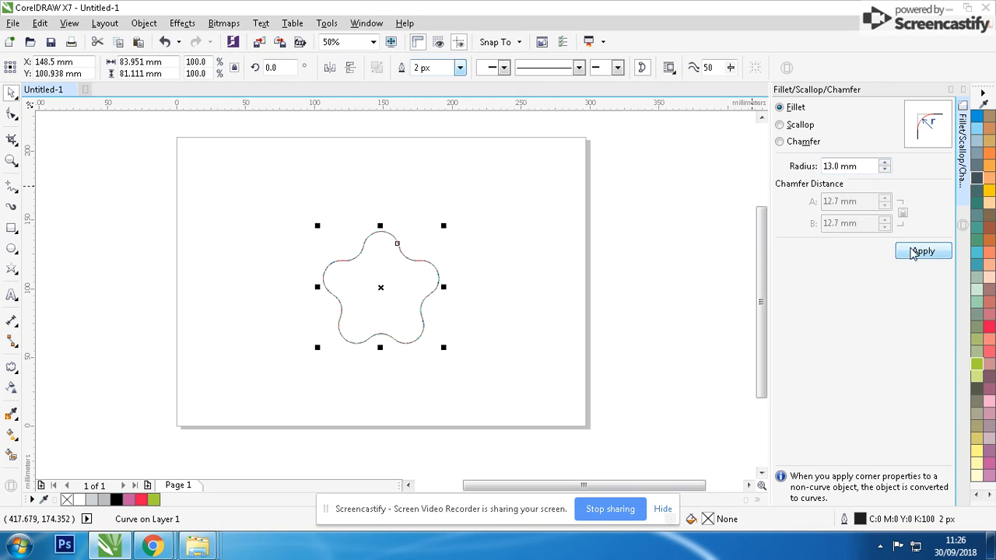
# Undo the last fillet and reapply Fillet to the star with an 8 mm radius
pyautogui.hotkey('ctrl', 'z')
pyautogui.scroll(1, 396, 299)
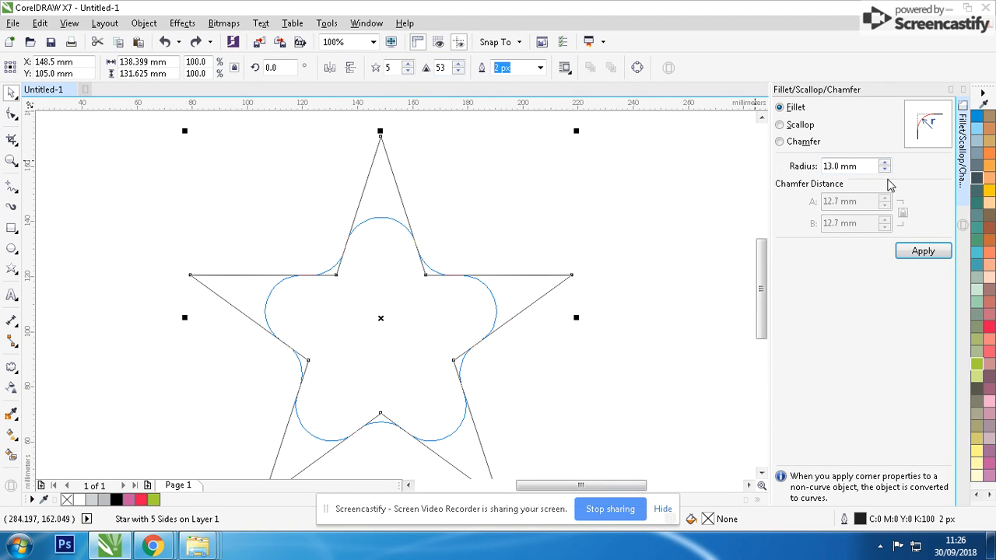
pyautogui.moveTo(861, 166); pyautogui.dragTo(720, 167)
pyautogui.write('8')
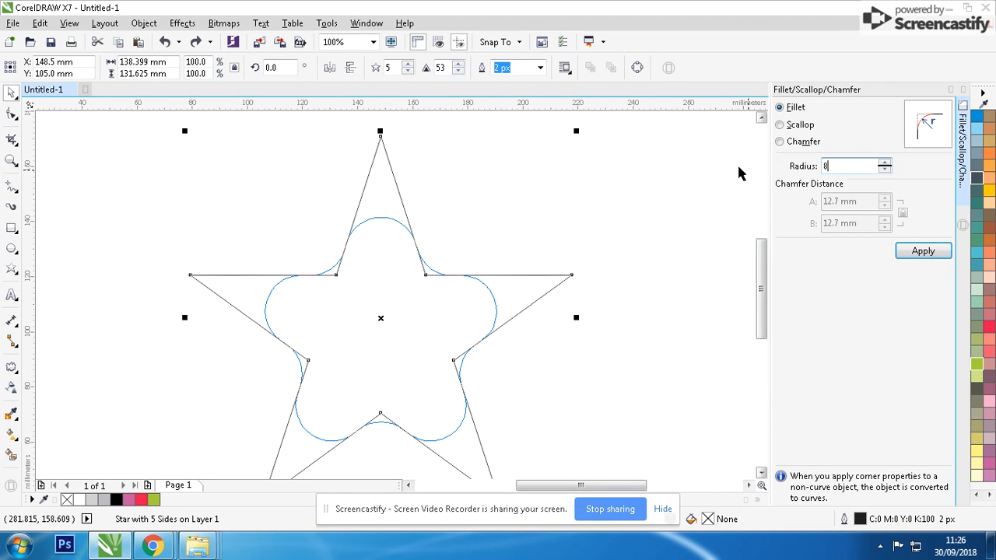
pyautogui.click(915, 255)
pyautogui.click(647, 200)
pyautogui.scroll(-2, 527, 269)
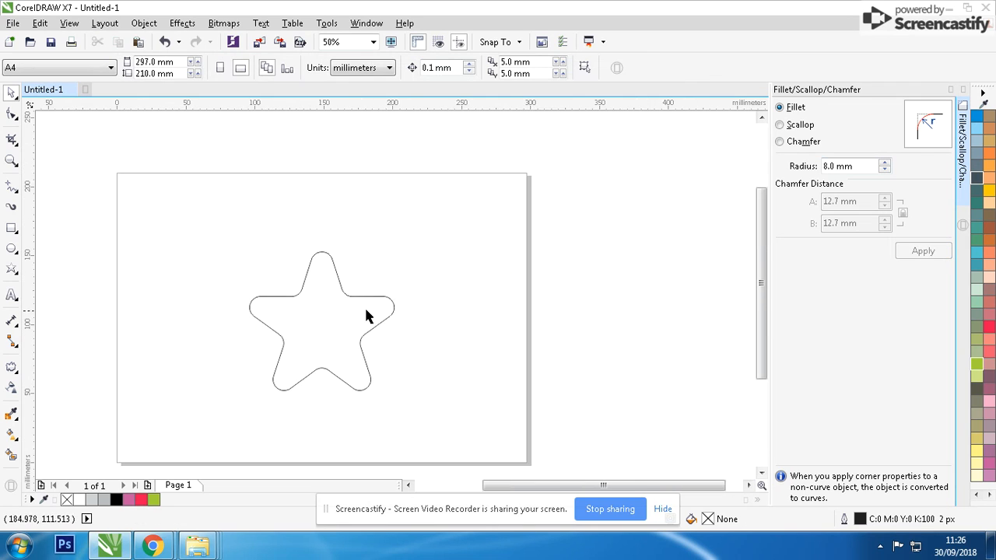
# Select the rounded star's inner corner nodes and set the fillet radius to 15 mm
pyautogui.scroll(1, 378, 299)
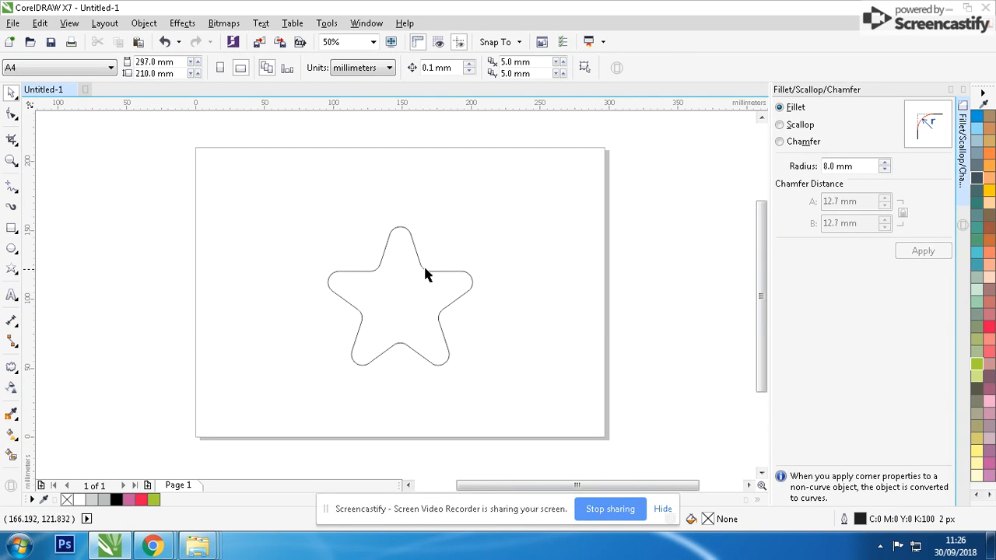
pyautogui.click(422, 268)
pyautogui.scroll(1, 436, 287)
pyautogui.click(13, 113)
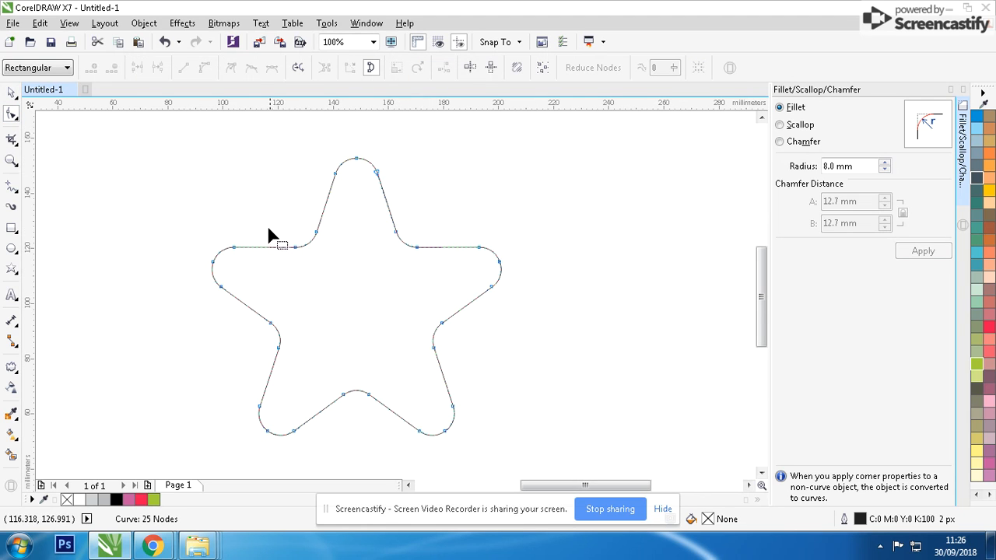
pyautogui.moveTo(388, 288); pyautogui.dragTo(451, 407)
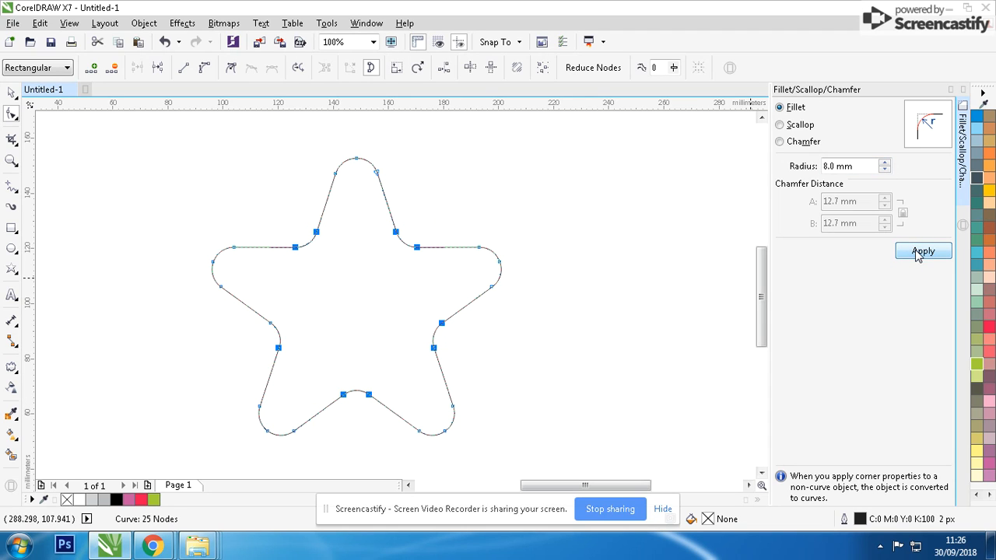
pyautogui.doubleClick(860, 169)
pyautogui.write('15')
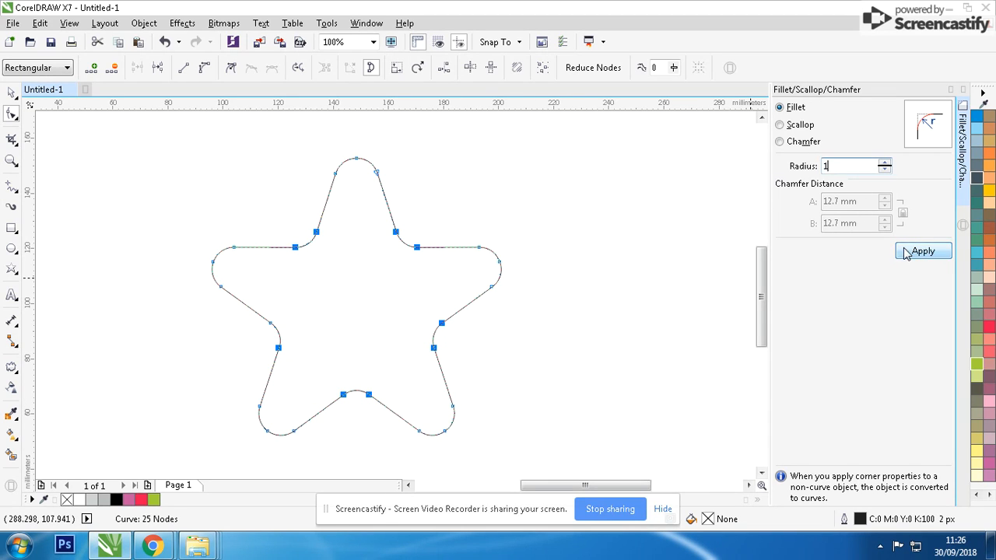
pyautogui.press('Tab')
pyautogui.click(11, 93)
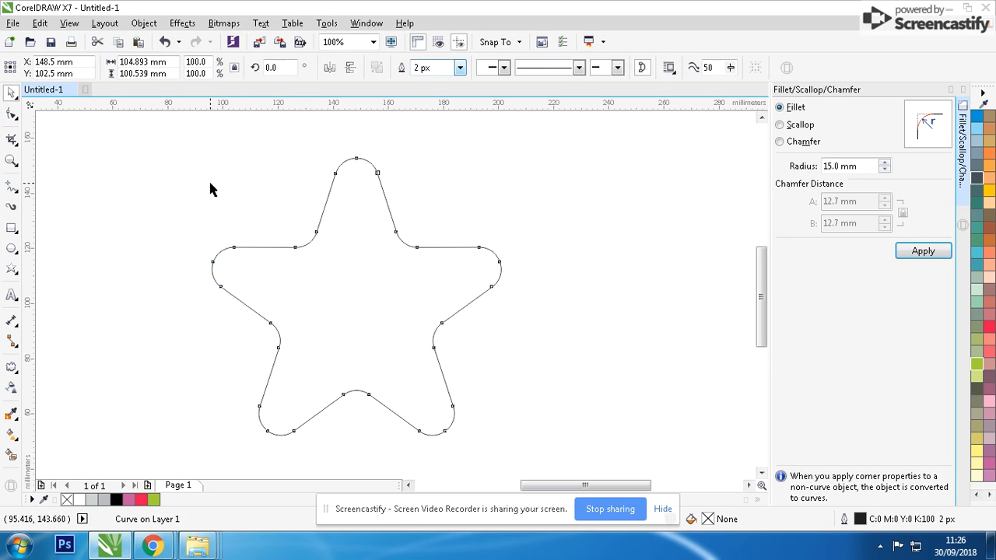
# Rotate a duplicate of the star by about 321° so it overlaps the original
pyautogui.scroll(-2, 457, 365)
pyautogui.click(424, 299)
pyautogui.click(483, 259)
pyautogui.click(407, 260)
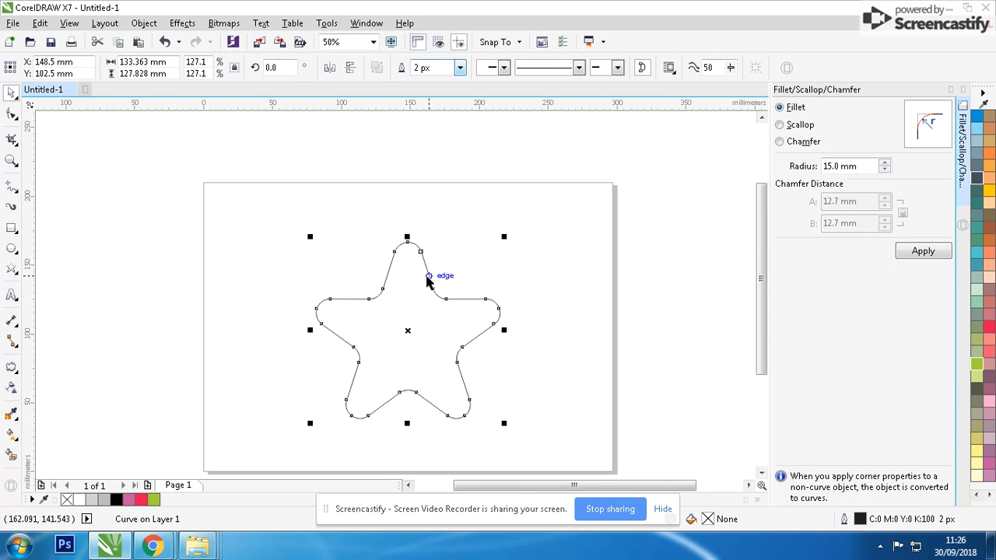
pyautogui.click(407, 260)
pyautogui.moveTo(504, 235); pyautogui.dragTo(531, 292)
pyautogui.hotkey('ctrl', 'z')
pyautogui.moveTo(505, 237); pyautogui.dragTo(549, 319)
pyautogui.rightClick(549, 320)
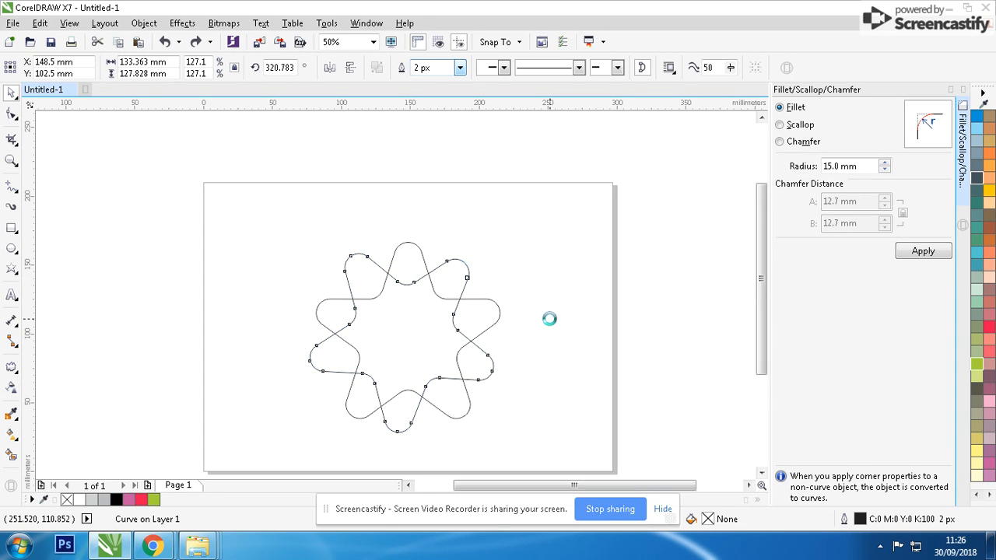
# Select both stars and set their outline width to 15 pt, with the unit switched to points
pyautogui.moveTo(554, 189); pyautogui.dragTo(176, 495)
pyautogui.press('F12')
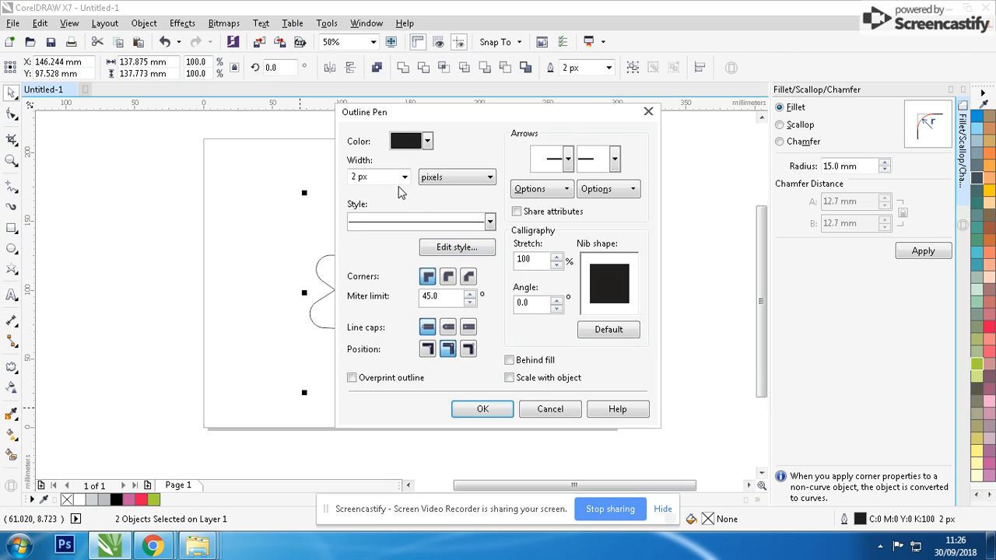
pyautogui.click(423, 178)
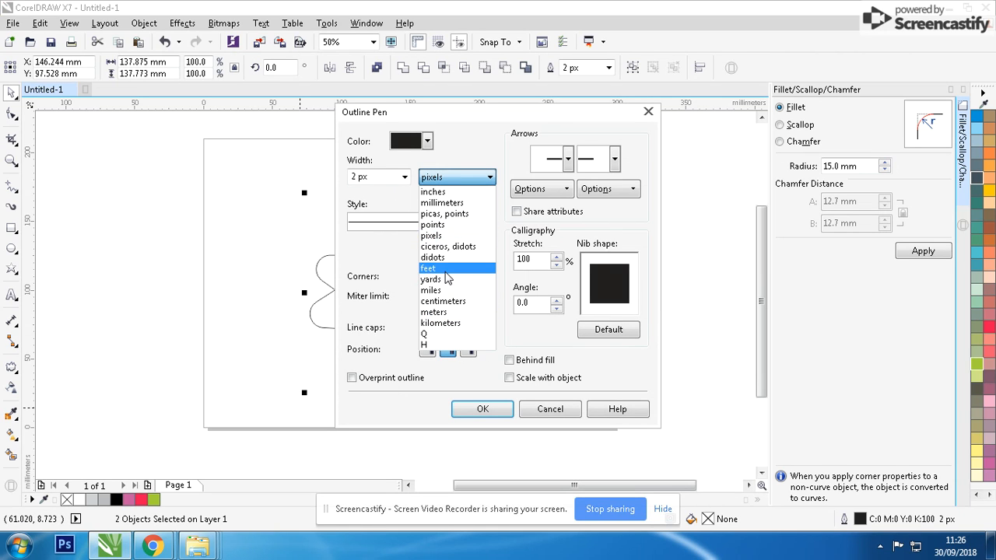
pyautogui.click(451, 225)
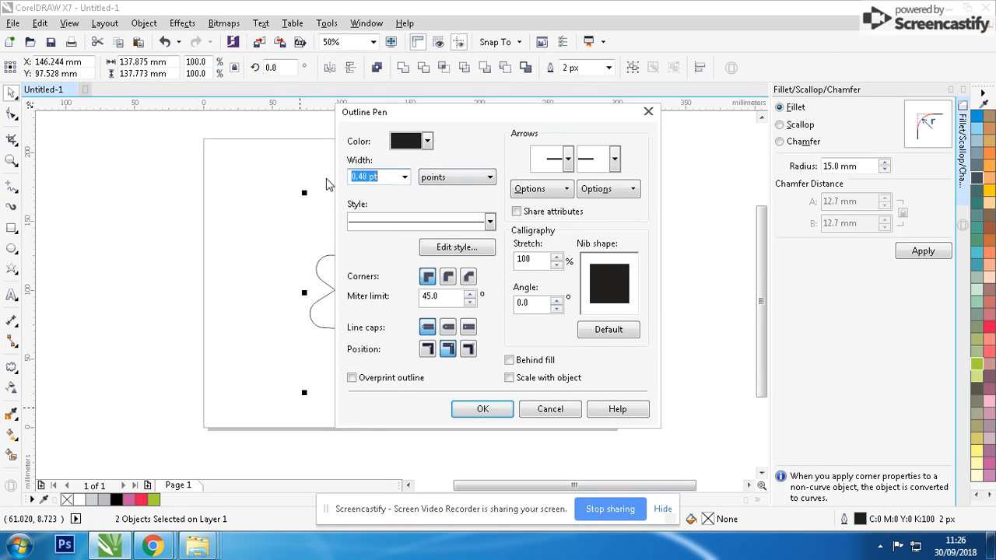
pyautogui.write('15')
pyautogui.press('Return')
# Reduce both stars' outline width to 12.0 pt
pyautogui.press('F12')
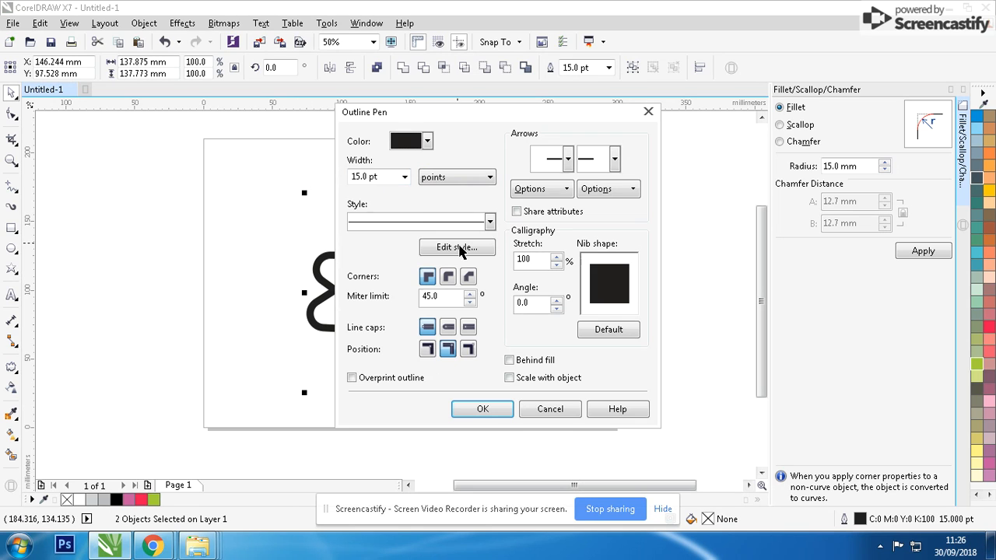
pyautogui.press('Return')
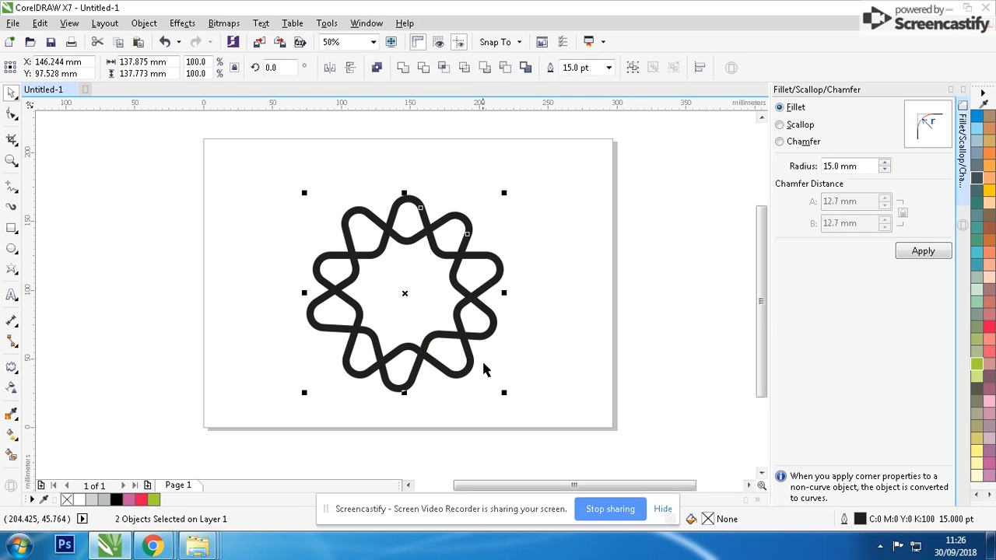
pyautogui.press('F12')
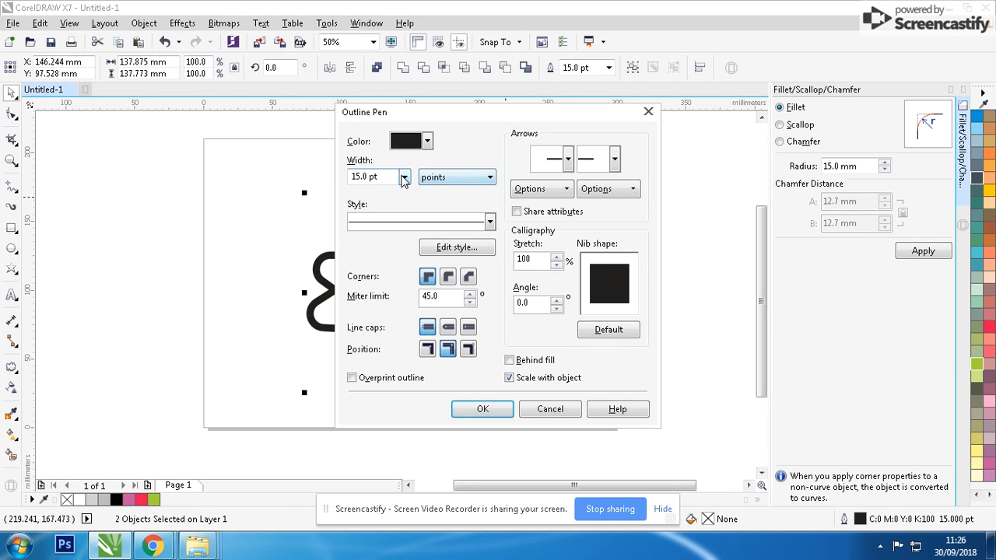
pyautogui.click(404, 177)
pyautogui.click(366, 312)
pyautogui.press('Return')
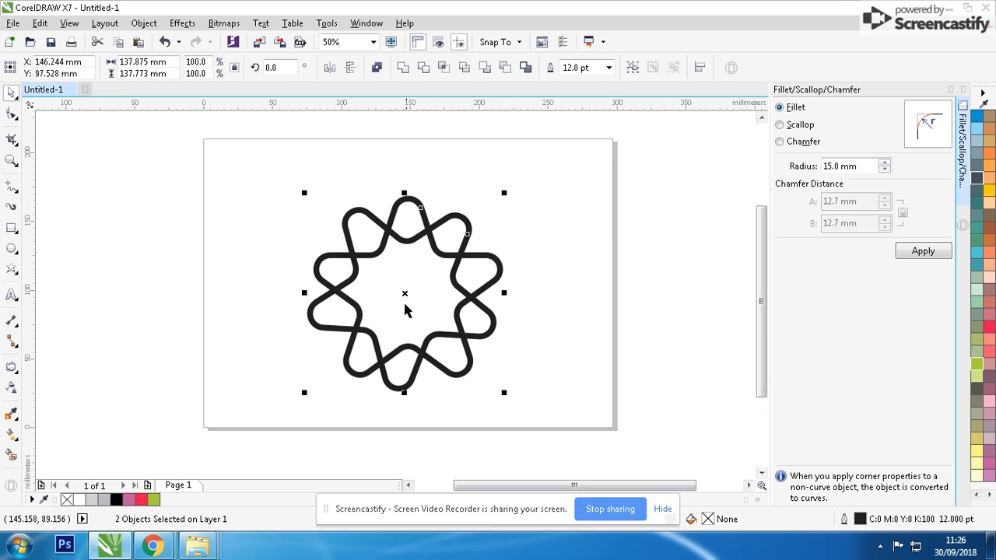
pyautogui.press('Escape')
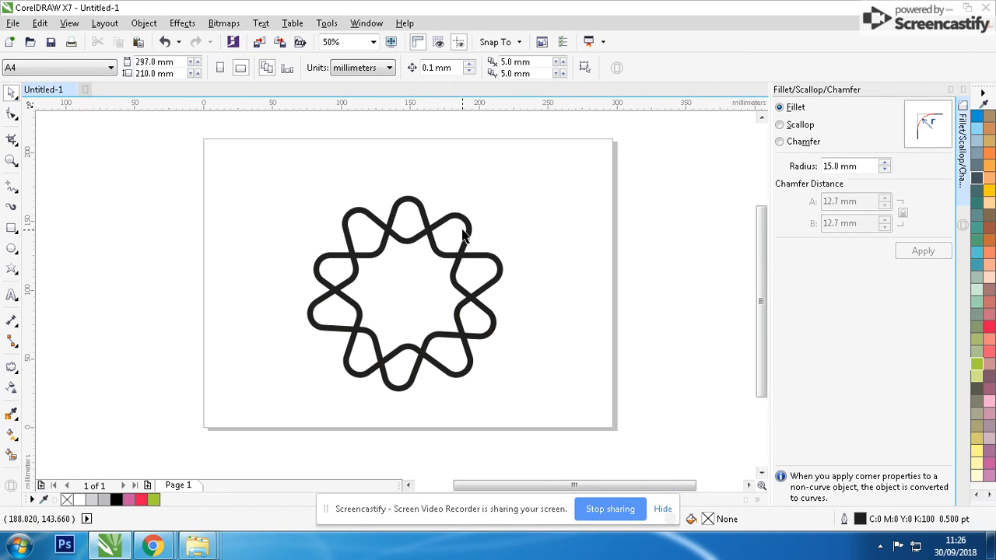
# Fill the rotated star green and remove its outline
pyautogui.click(466, 232)
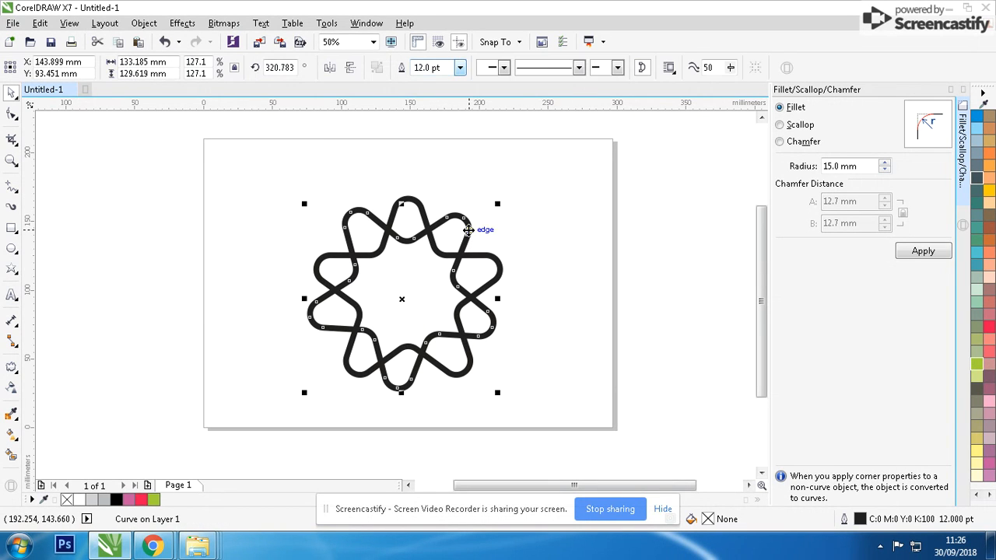
pyautogui.click(153, 501)
pyautogui.rightClick(67, 499)
# Color the other star's outline red
pyautogui.click(415, 220)
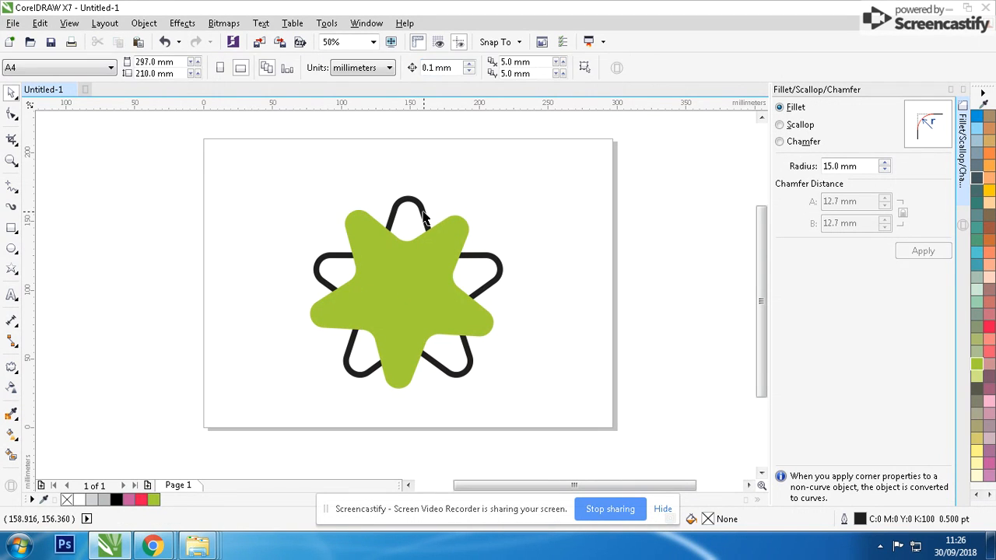
pyautogui.click(421, 213)
pyautogui.rightClick(139, 499)
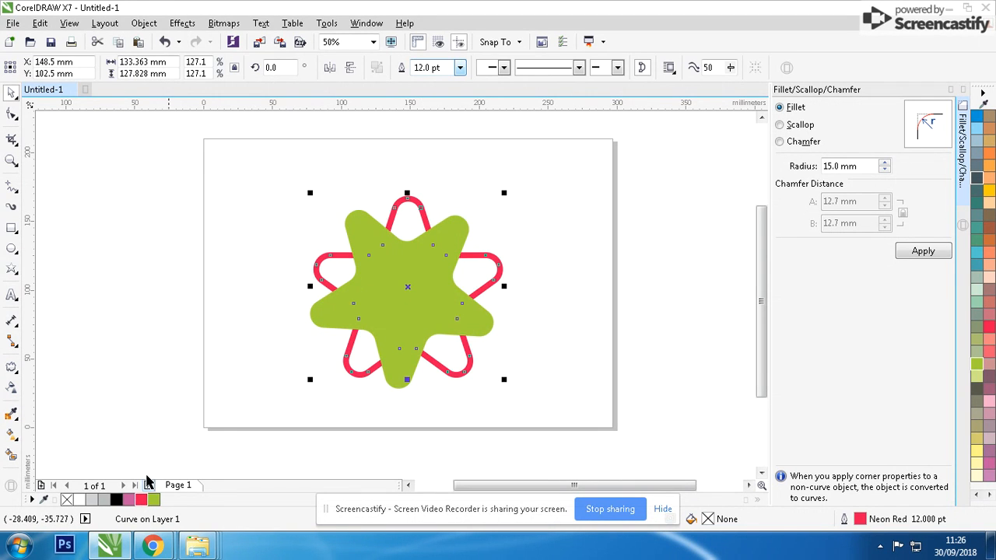
# Select both stars and group them
pyautogui.click(272, 279)
pyautogui.moveTo(280, 168); pyautogui.dragTo(490, 360)
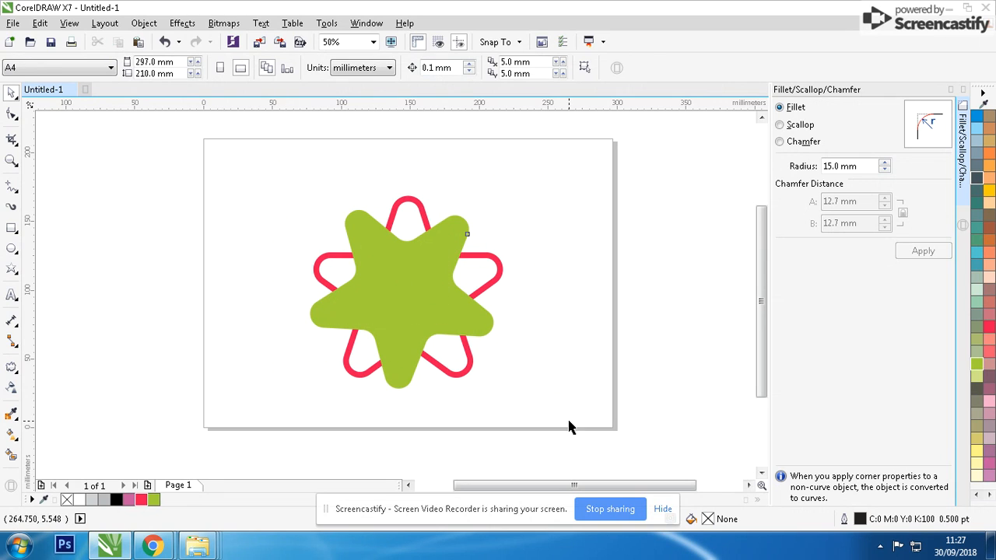
pyautogui.hotkey('ctrl', 'g')
# Scale the group down to about 30% and move it toward the page's lower-left area
pyautogui.moveTo(506, 194); pyautogui.dragTo(502, 260)
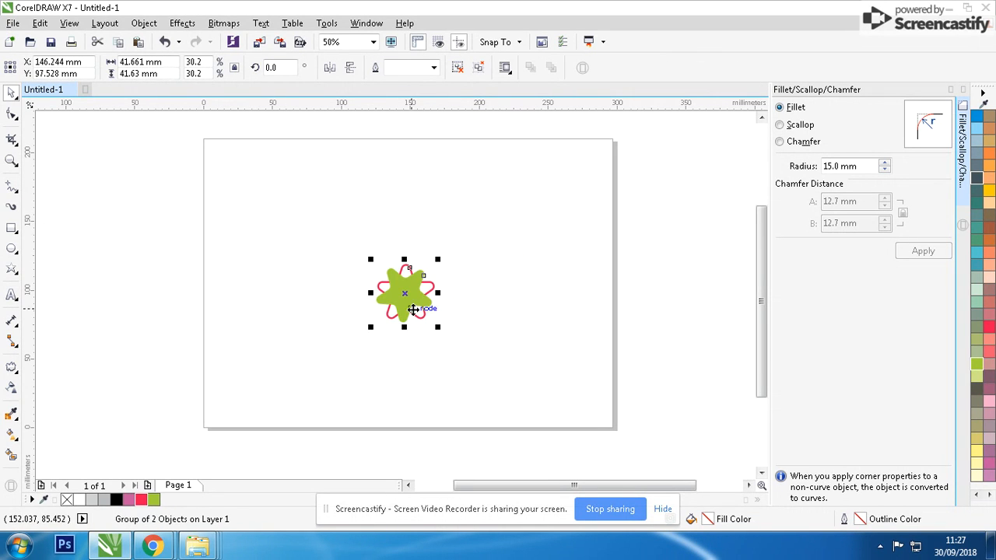
pyautogui.moveTo(413, 309); pyautogui.dragTo(293, 355)
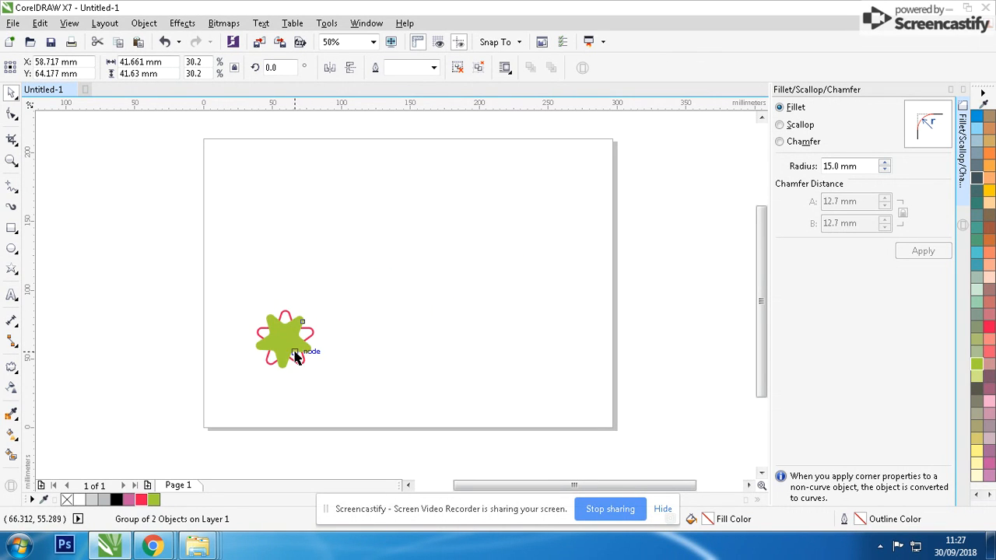
# Draw a curved stem about 66 mm long with the Pen tool from the flower's center down to the page's bottom edge
pyautogui.doubleClick(12, 230)
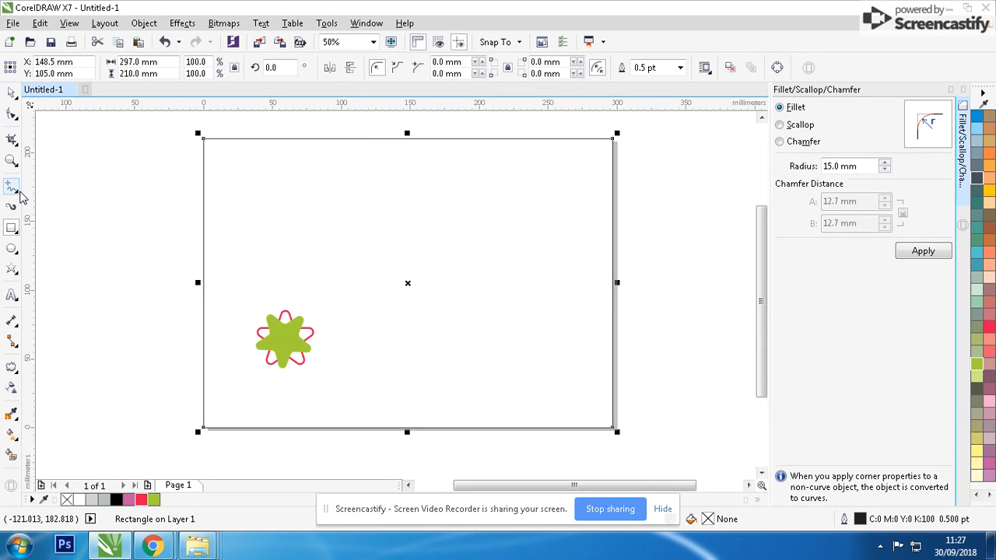
pyautogui.click(18, 192)
pyautogui.click(18, 194)
pyautogui.click(15, 192)
pyautogui.click(35, 234)
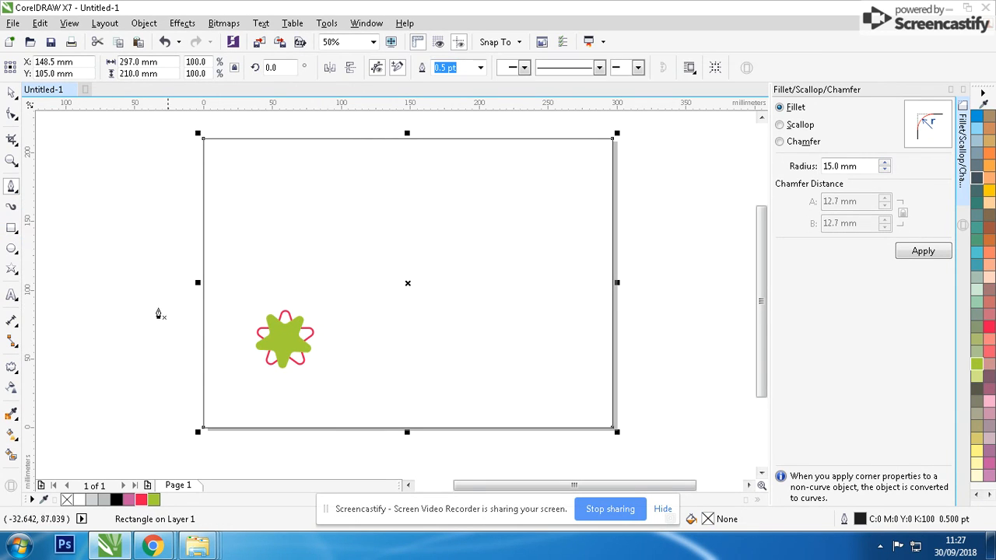
pyautogui.scroll(2, 396, 303)
pyautogui.click(361, 206)
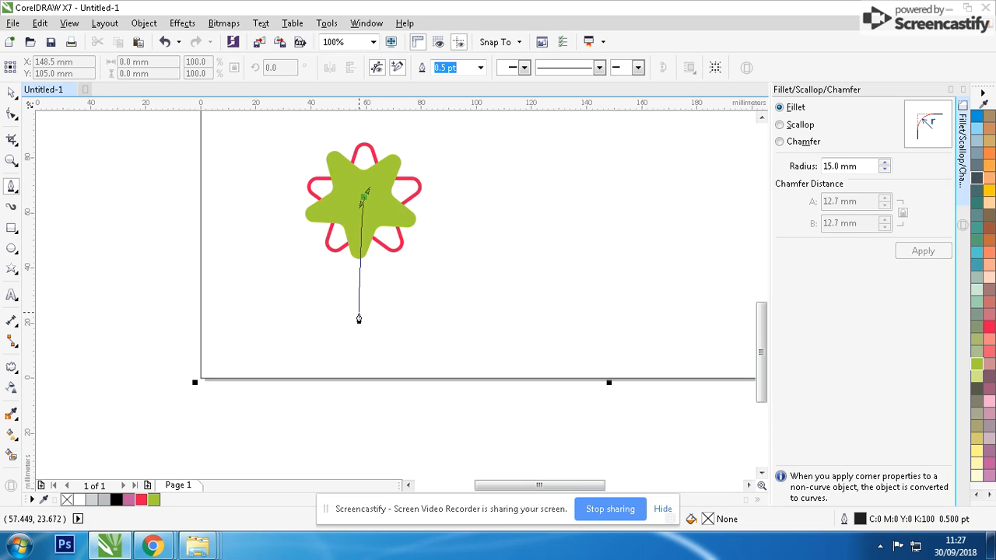
pyautogui.moveTo(359, 327); pyautogui.dragTo(380, 362)
pyautogui.click(367, 379)
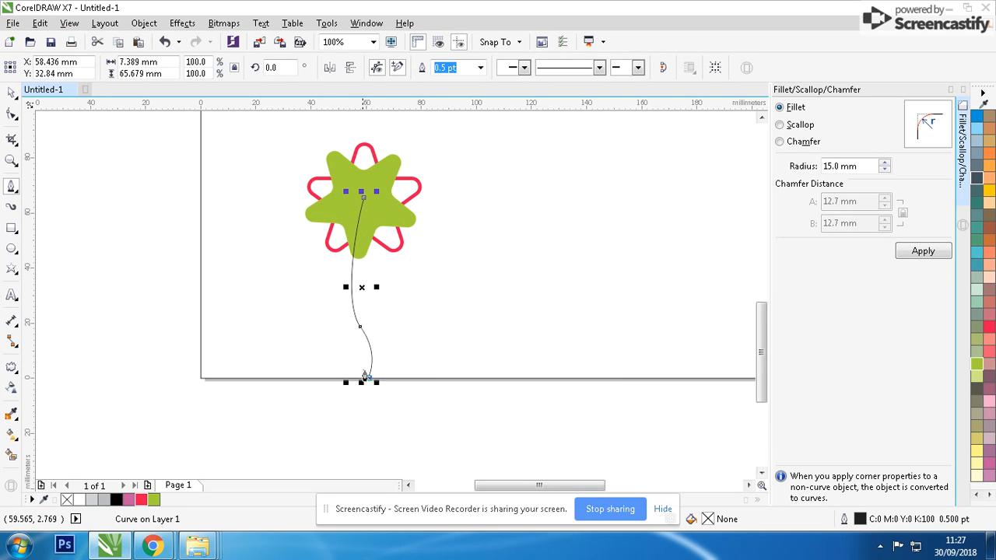
# Set the stem's outline width to 1 pt
pyautogui.click(12, 92)
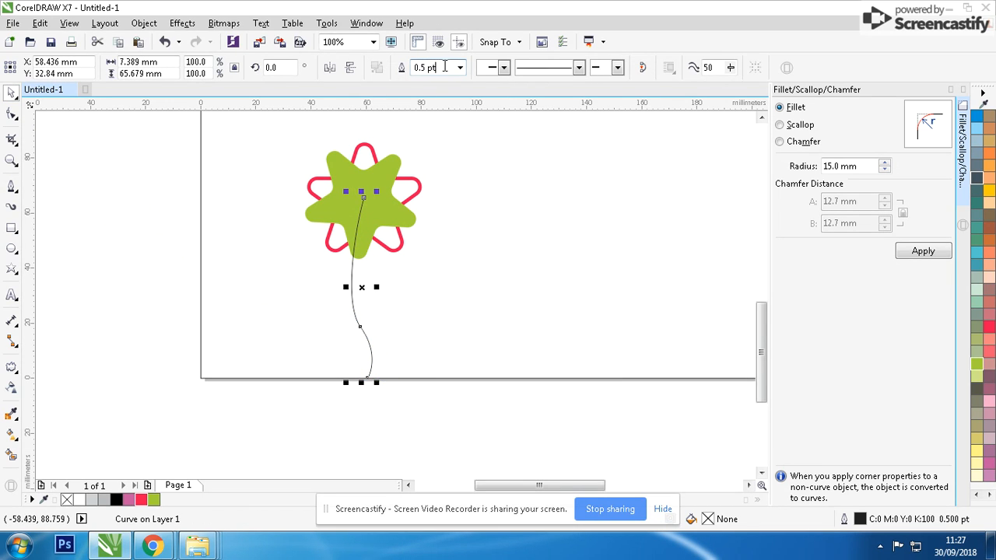
pyautogui.write('1')
pyautogui.press('Return')
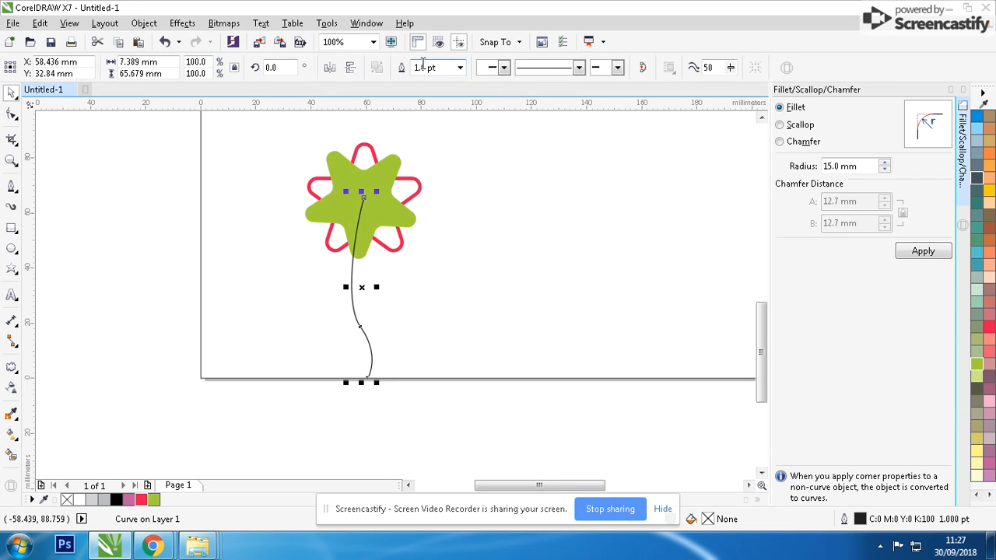
# Set the stem's outline width to 15 pt
pyautogui.doubleClick(425, 68)
pyautogui.write('15')
pyautogui.press('Return')
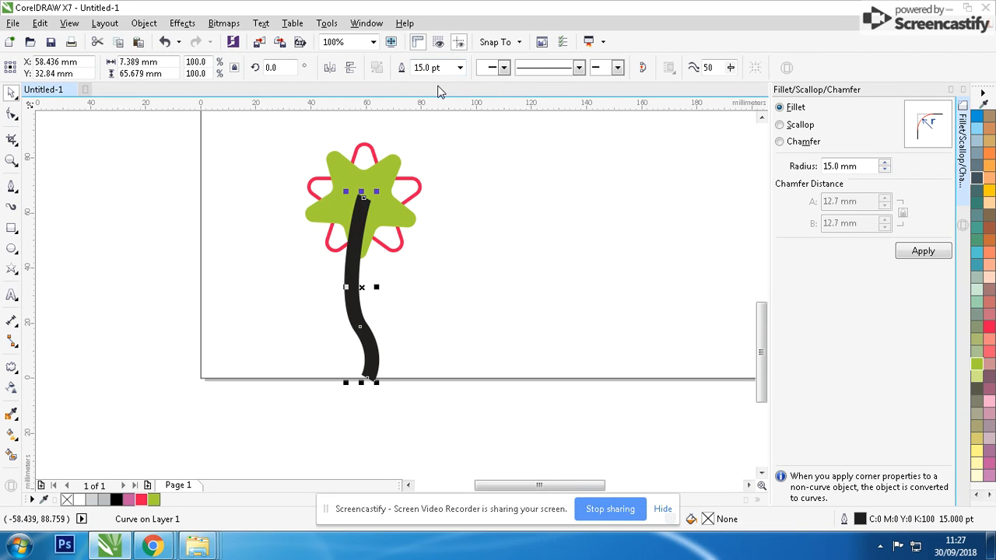
# Set the stem's outline width to 10 pt
pyautogui.click(445, 68)
pyautogui.write('10')
pyautogui.press('Return')
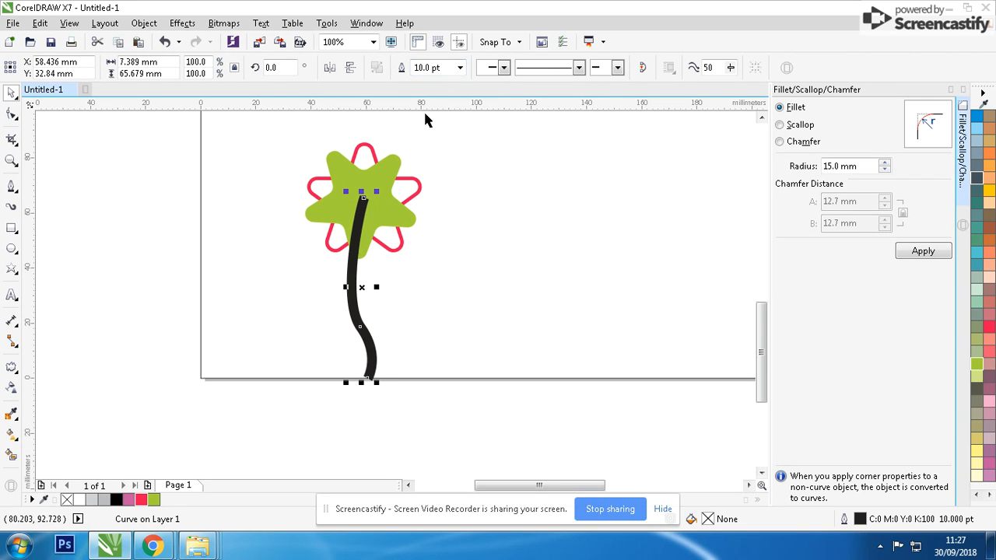
# Set the stem's outline width to 8 pt
pyautogui.click(448, 67)
pyautogui.write('8')
pyautogui.press('Return')
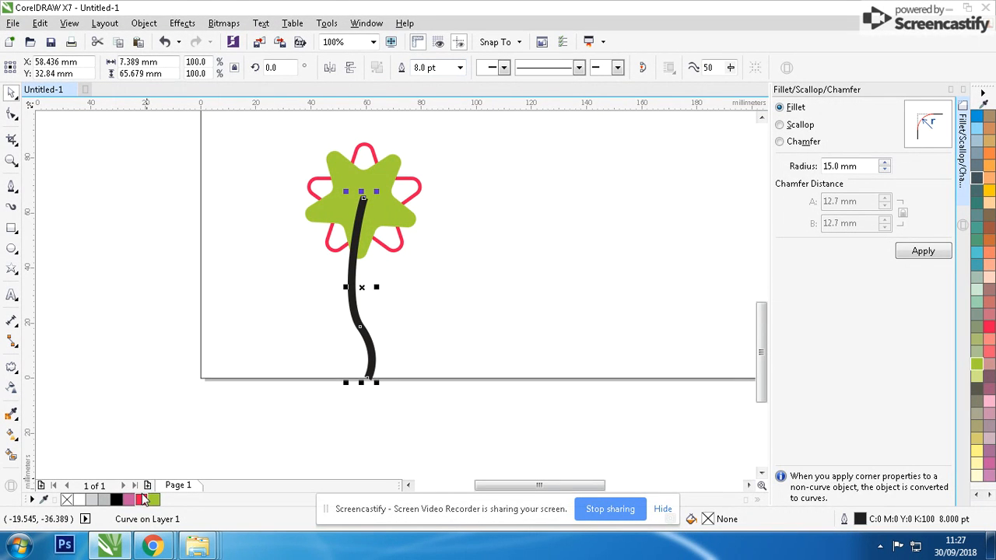
# Color the stem's outline red
pyautogui.rightClick(142, 499)
pyautogui.scroll(-3, 342, 278)
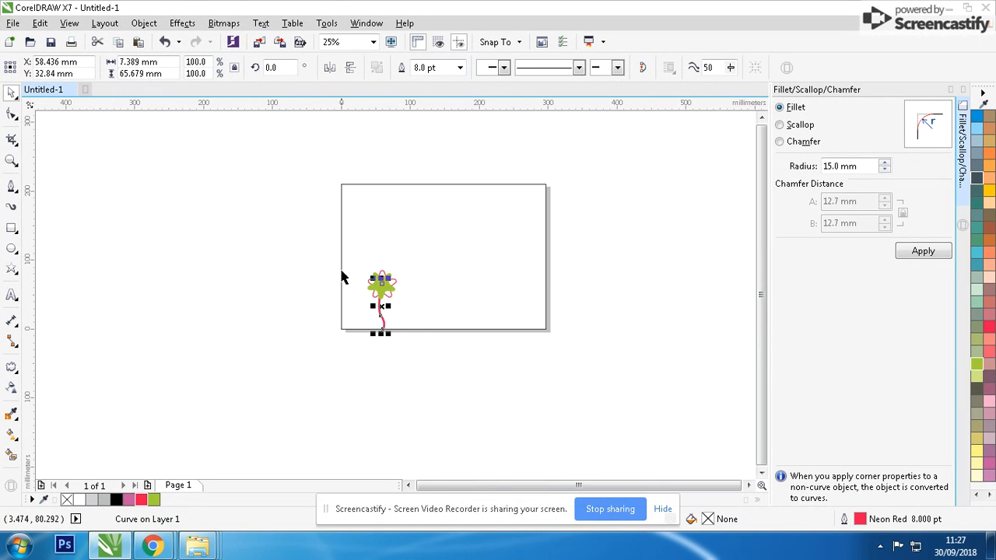
pyautogui.scroll(3, 342, 278)
# Turn the stem into an Artistic Media preset brush stroke and set the stroke width to 4.516 mm
pyautogui.press('F12')
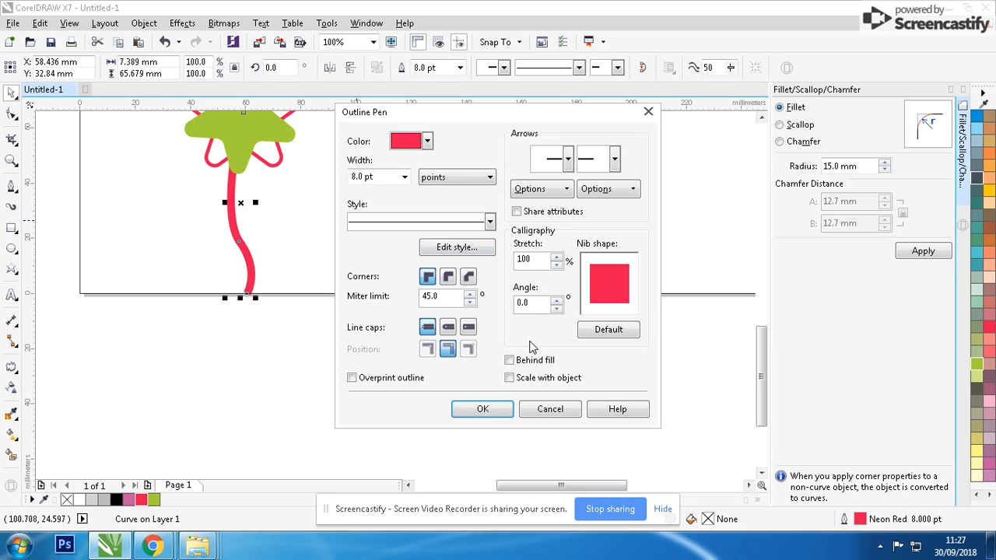
pyautogui.click(484, 410)
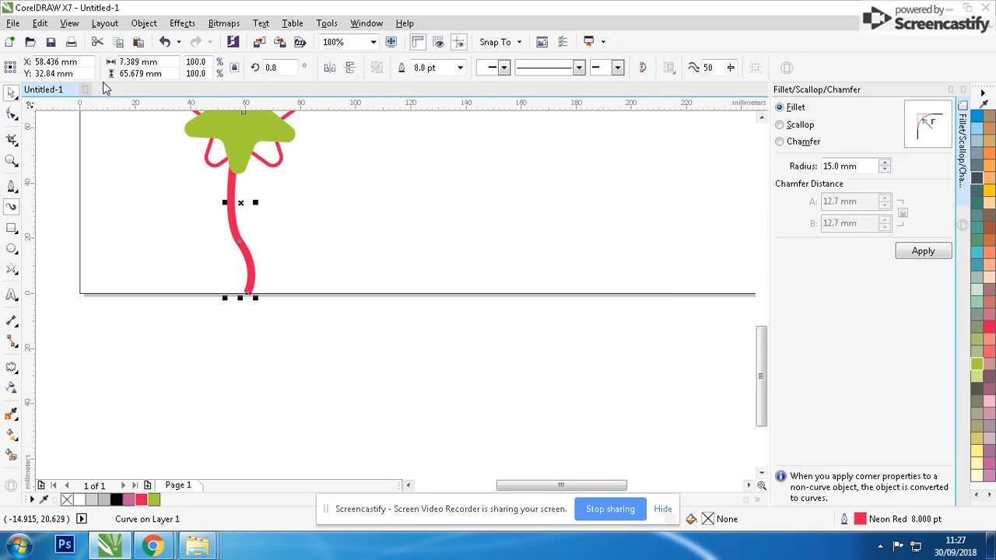
pyautogui.press('i')
pyautogui.click(187, 67)
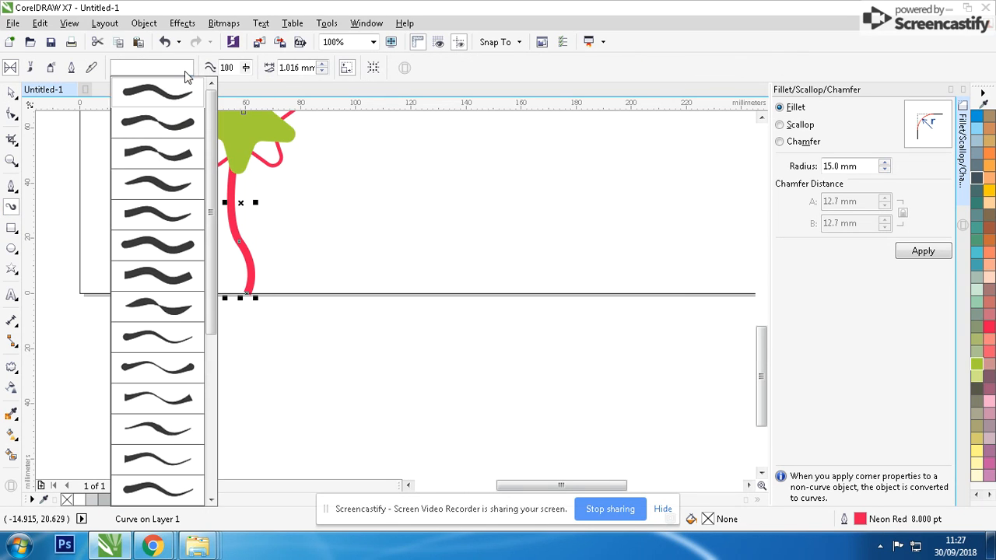
pyautogui.click(172, 427)
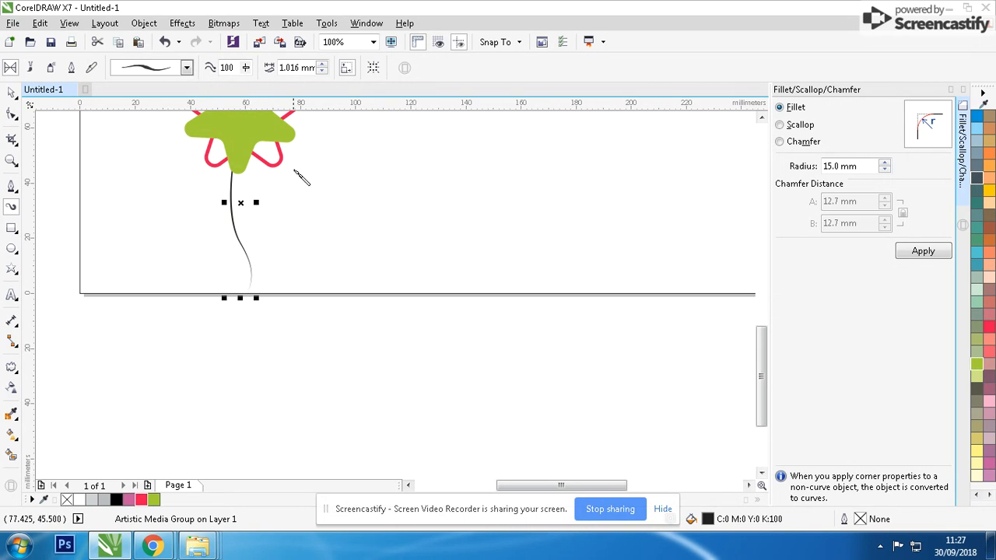
pyautogui.click(323, 65)
pyautogui.click(324, 65)
pyautogui.click(324, 64)
pyautogui.click(324, 64)
pyautogui.click(324, 65)
pyautogui.click(324, 64)
pyautogui.click(324, 65)
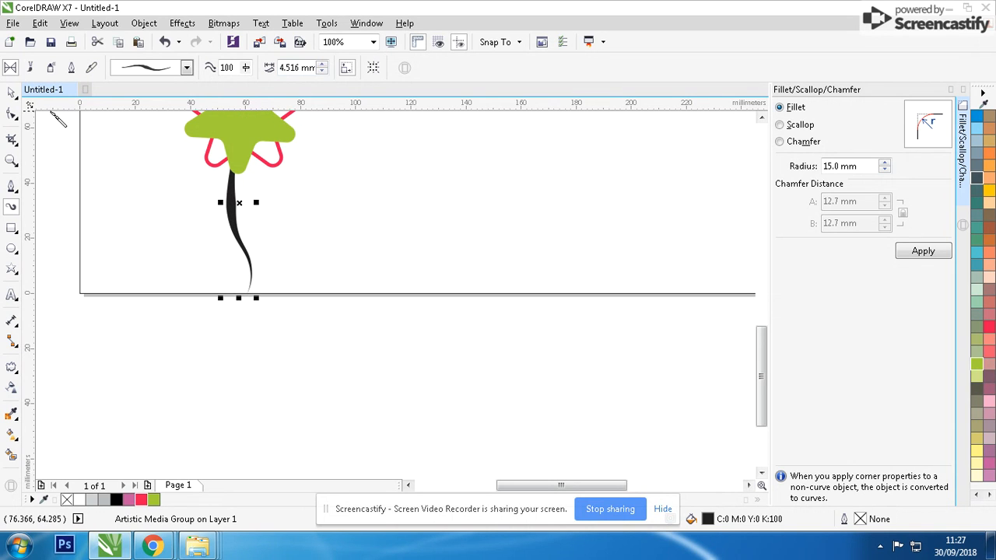
pyautogui.click(11, 93)
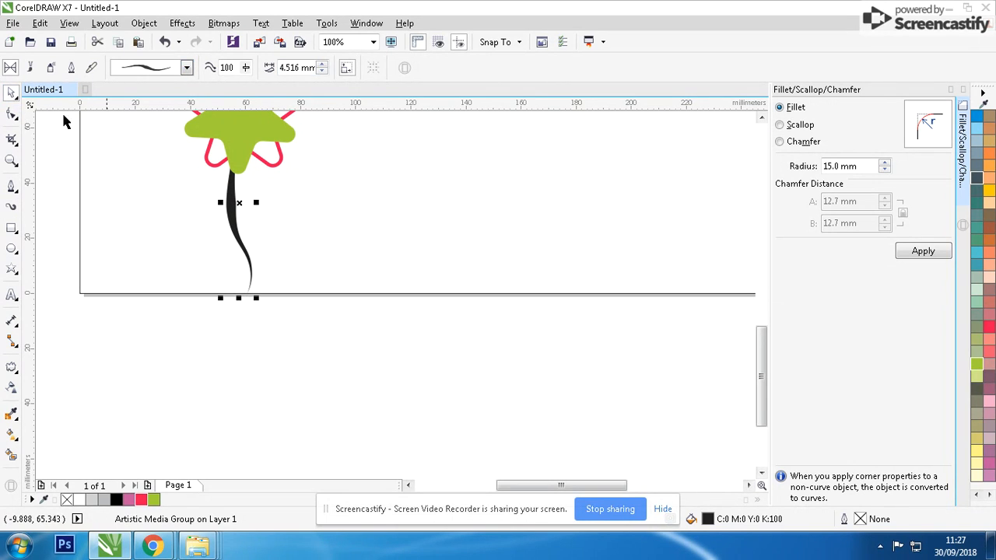
# Break the stem's brush stroke apart from its control path
pyautogui.rightClick(227, 177)
pyautogui.press('Escape')
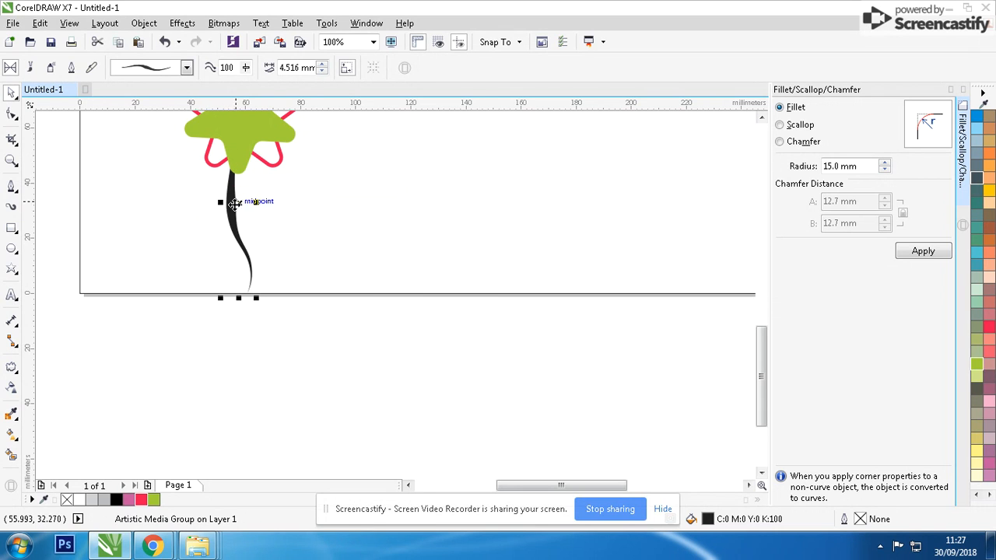
pyautogui.scroll(5, 252, 202)
pyautogui.rightClick(395, 295)
pyautogui.click(424, 318)
pyautogui.click(456, 271)
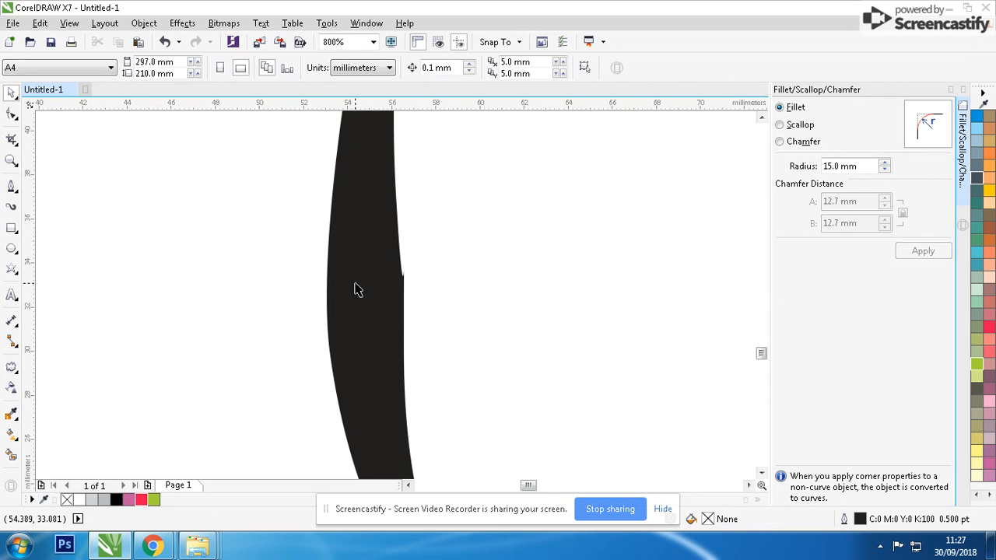
# Select the separated stroke shape of the stem and fill it neon red
pyautogui.moveTo(356, 287); pyautogui.dragTo(448, 276)
pyautogui.hotkey('ctrl', 'z')
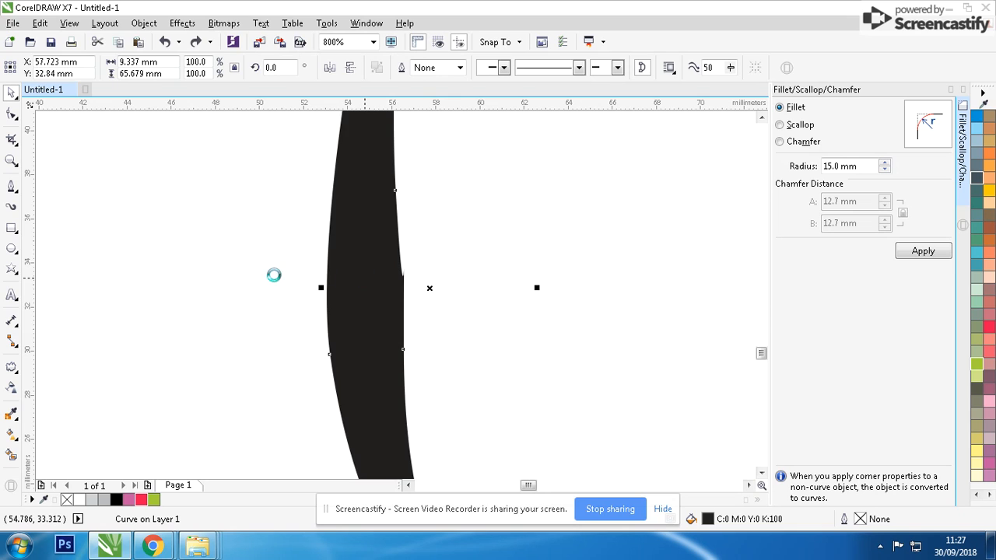
pyautogui.moveTo(246, 285); pyautogui.dragTo(475, 303)
pyautogui.scroll(-2, 440, 300)
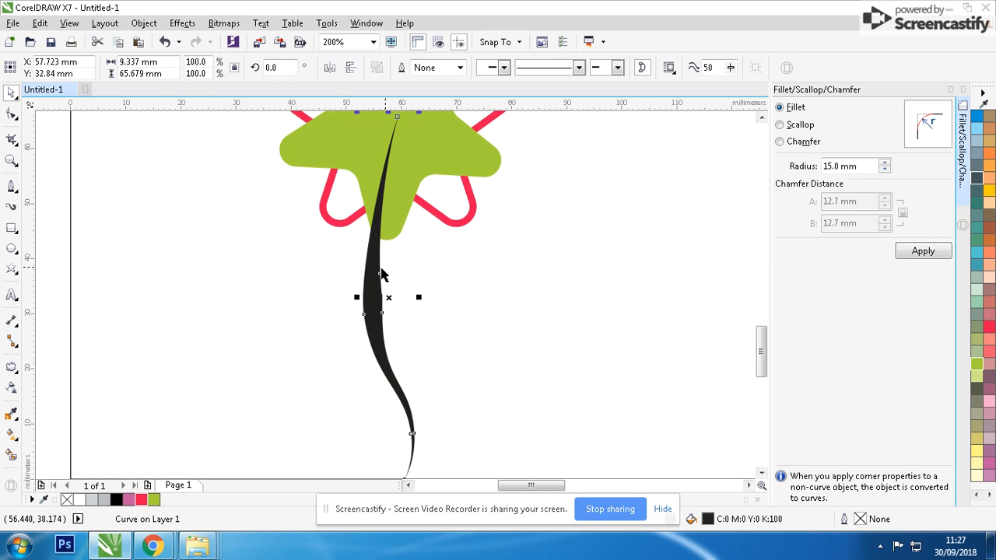
pyautogui.click(143, 498)
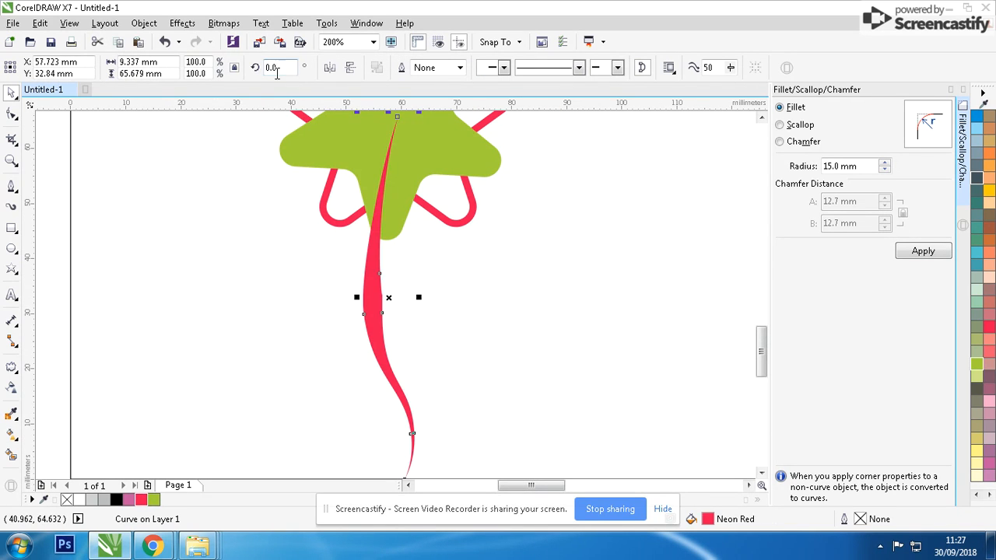
# Group all parts of the flower and duplicate the group to its right
pyautogui.click(347, 69)
pyautogui.scroll(-1, 450, 322)
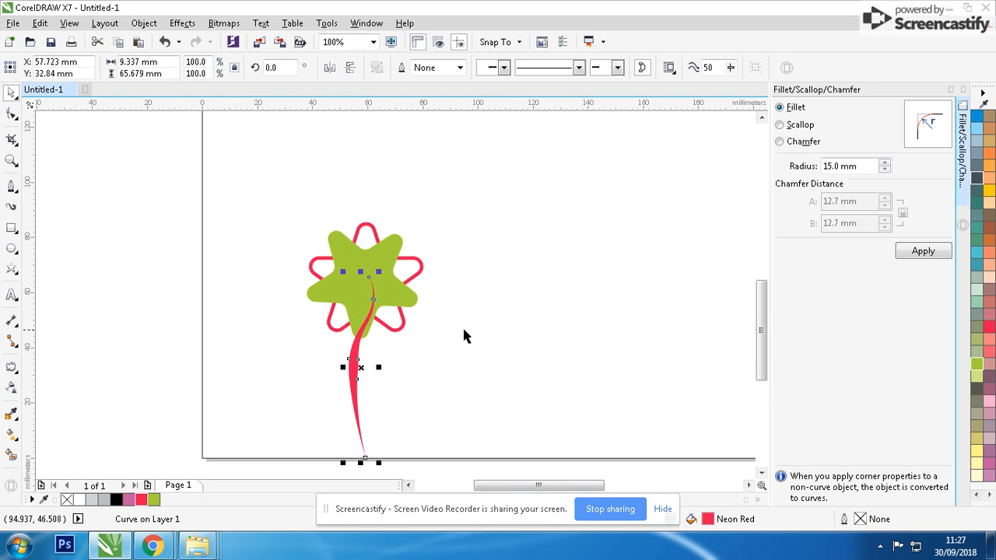
pyautogui.scroll(-1, 520, 292)
pyautogui.moveTo(423, 220); pyautogui.dragTo(181, 447)
pyautogui.hotkey('ctrl', 'g')
pyautogui.moveTo(254, 331); pyautogui.dragTo(347, 331)
# Fill the duplicate flower's solid star neon red
pyautogui.scroll(2, 347, 331)
pyautogui.keyDown('ctrl'); pyautogui.click(391, 264); pyautogui.keyUp('ctrl')
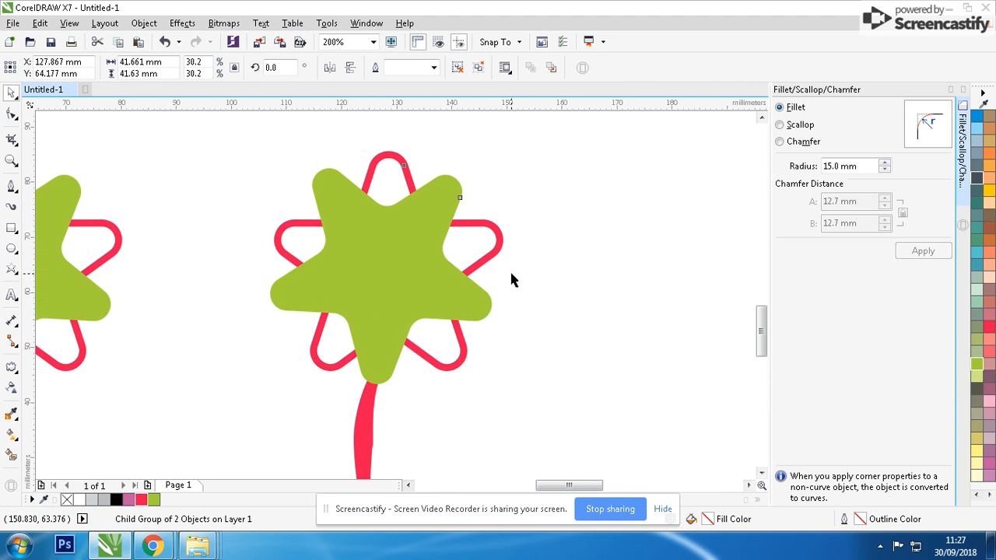
pyautogui.click(142, 501)
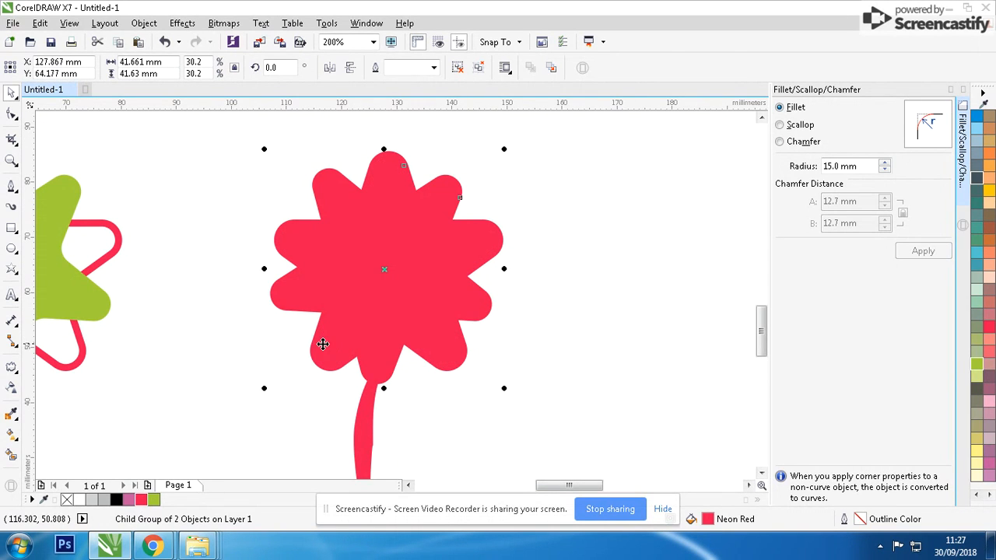
# Give the duplicate's outlined star a chartreuse outline and a white fill
pyautogui.keyDown('ctrl'); pyautogui.click(327, 359); pyautogui.keyUp('ctrl')
pyautogui.rightClick(153, 499)
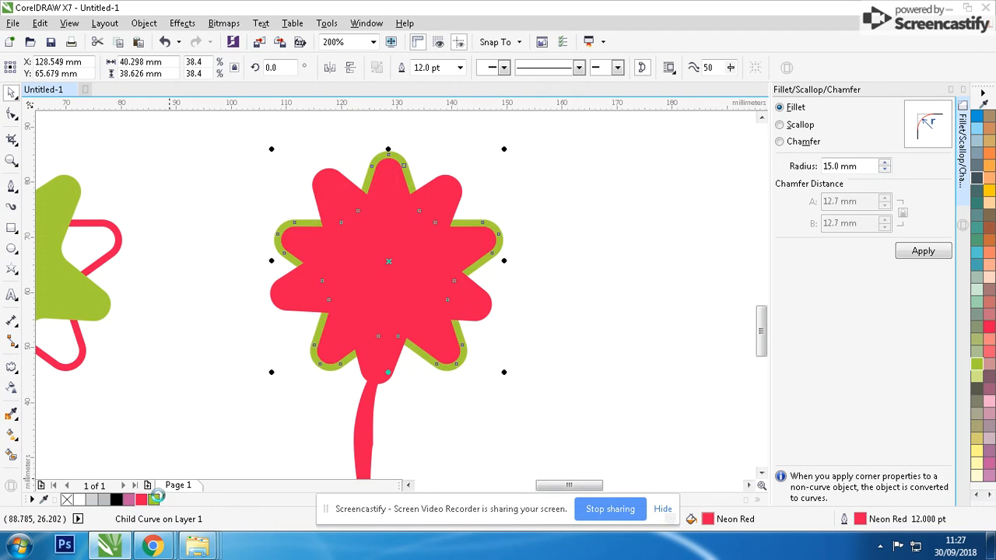
pyautogui.click(973, 495)
pyautogui.click(975, 251)
pyautogui.click(603, 332)
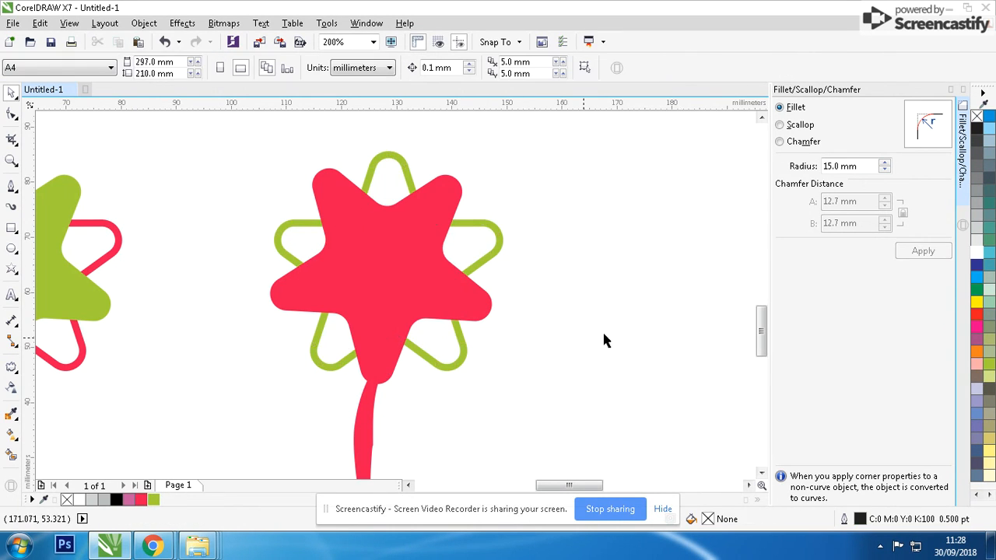
# Fill the duplicate flower's stem chartreuse
pyautogui.scroll(-1, 520, 342)
pyautogui.keyDown('ctrl'); pyautogui.click(315, 352); pyautogui.keyUp('ctrl')
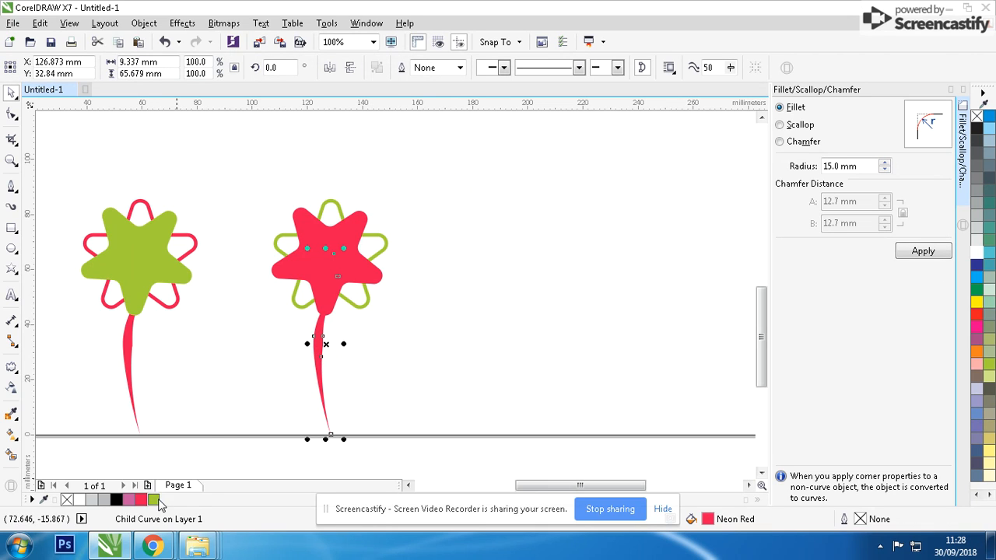
pyautogui.click(153, 500)
# Move the second flower closer to the first and scale it down
pyautogui.scroll(-1, 420, 272)
pyautogui.moveTo(454, 211); pyautogui.dragTo(340, 330)
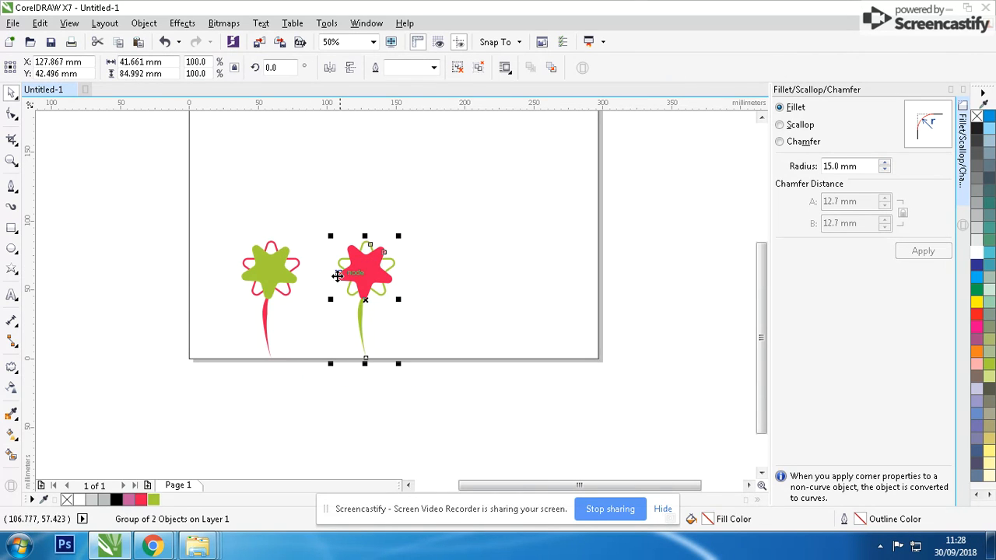
pyautogui.moveTo(331, 235); pyautogui.dragTo(389, 273)
# Duplicate both flowers to the right and shift the copied red flower slightly left
pyautogui.moveTo(223, 227); pyautogui.dragTo(402, 382)
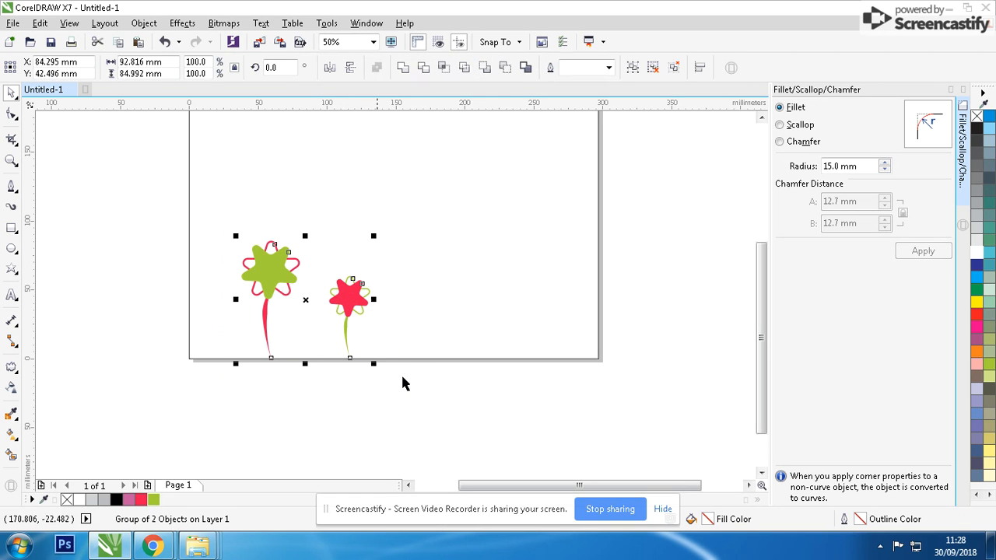
pyautogui.moveTo(272, 275); pyautogui.dragTo(421, 269)
pyautogui.moveTo(467, 238); pyautogui.dragTo(562, 355)
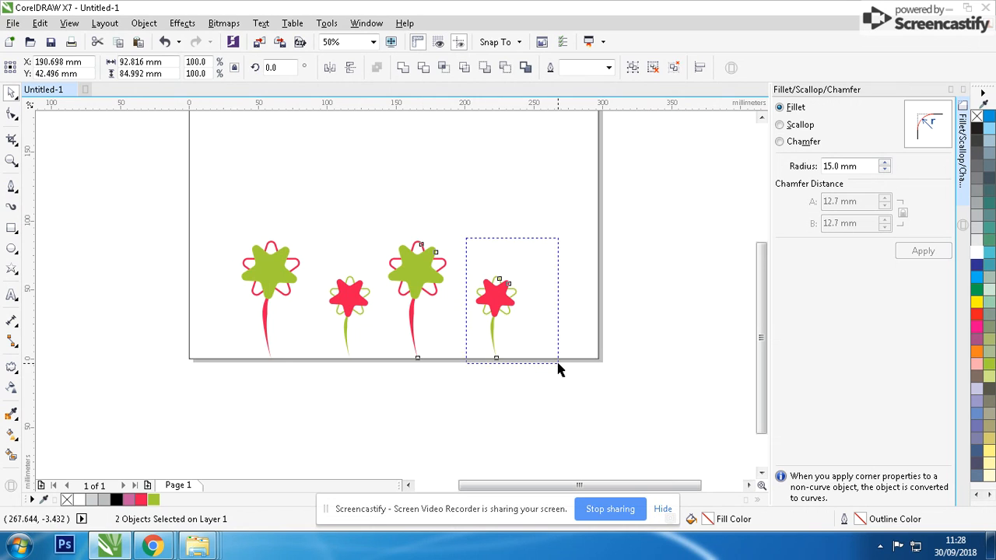
pyautogui.moveTo(504, 301); pyautogui.dragTo(476, 296)
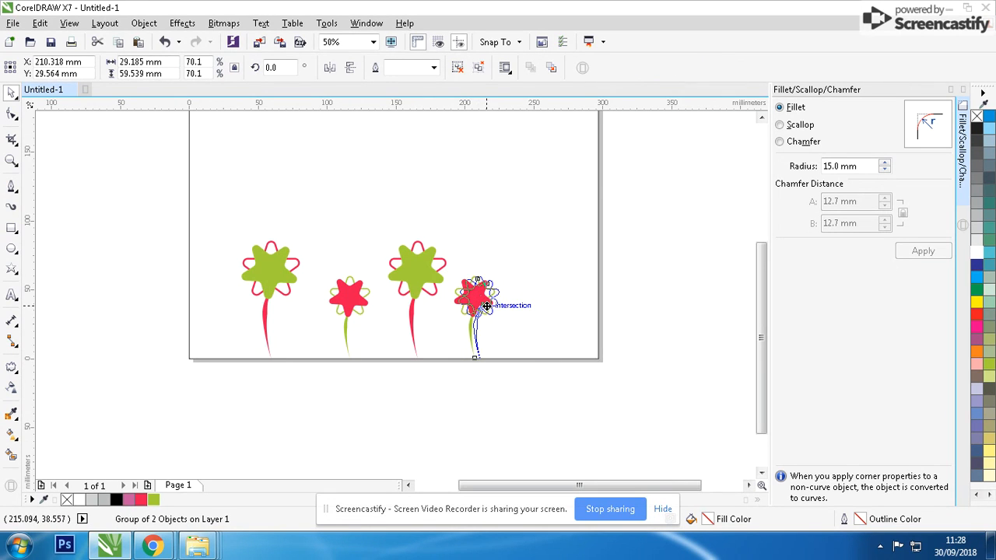
# Enlarge the third flower from its corner
pyautogui.moveTo(473, 200); pyautogui.dragTo(354, 406)
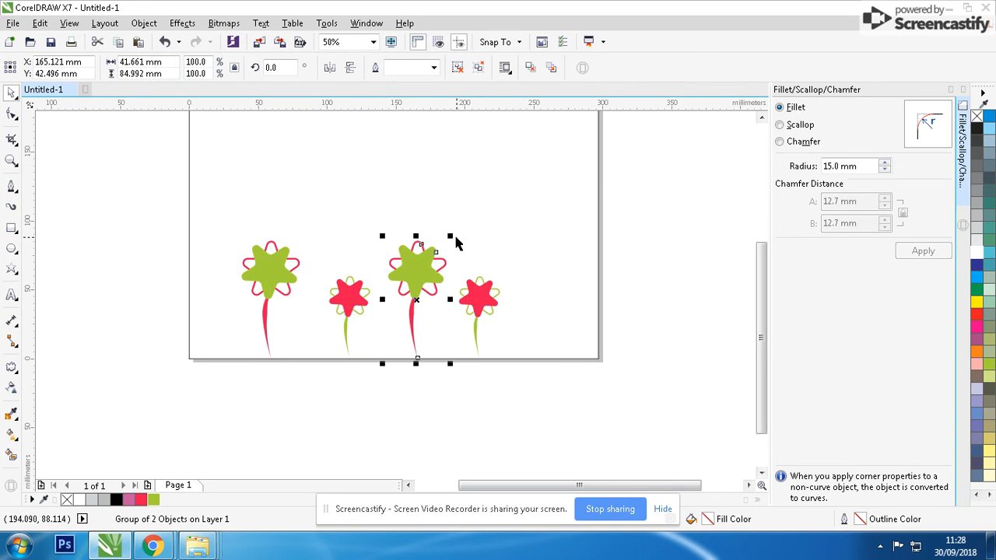
pyautogui.moveTo(451, 235); pyautogui.dragTo(426, 242)
# Duplicate the first flower to the right end of the row and enlarge the copy
pyautogui.moveTo(197, 246); pyautogui.dragTo(336, 417)
pyautogui.moveTo(173, 227); pyautogui.dragTo(322, 393)
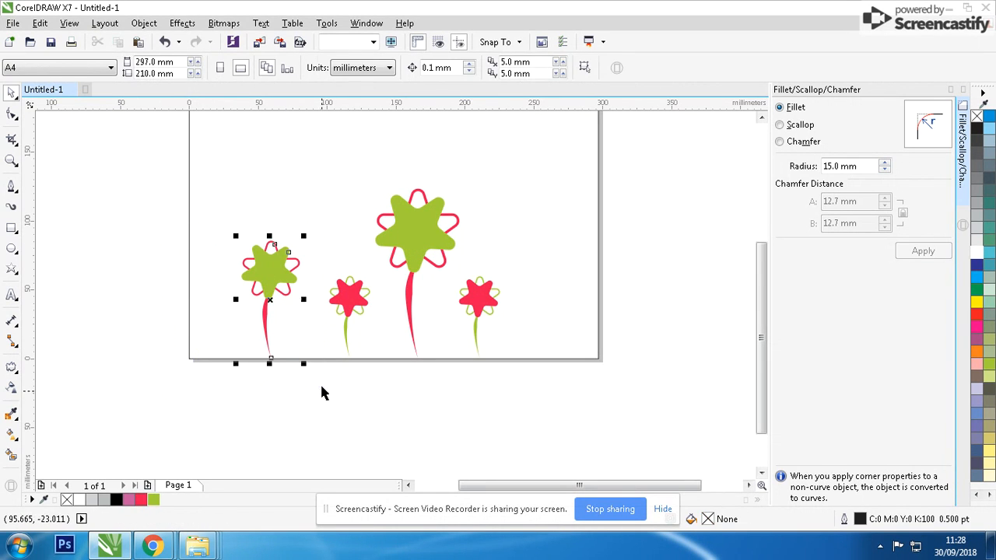
pyautogui.moveTo(271, 277); pyautogui.dragTo(504, 230)
pyautogui.moveTo(578, 234); pyautogui.dragTo(595, 198)
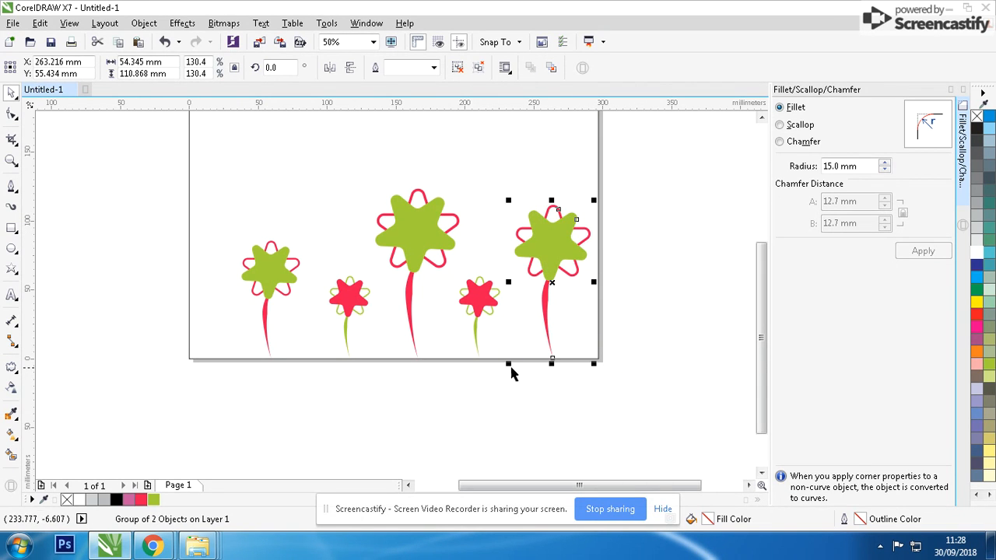
pyautogui.click(662, 177)
# Duplicate the first flower to its left and enlarge the new copy
pyautogui.moveTo(344, 375); pyautogui.dragTo(345, 376)
pyautogui.scroll(-1, 369, 330)
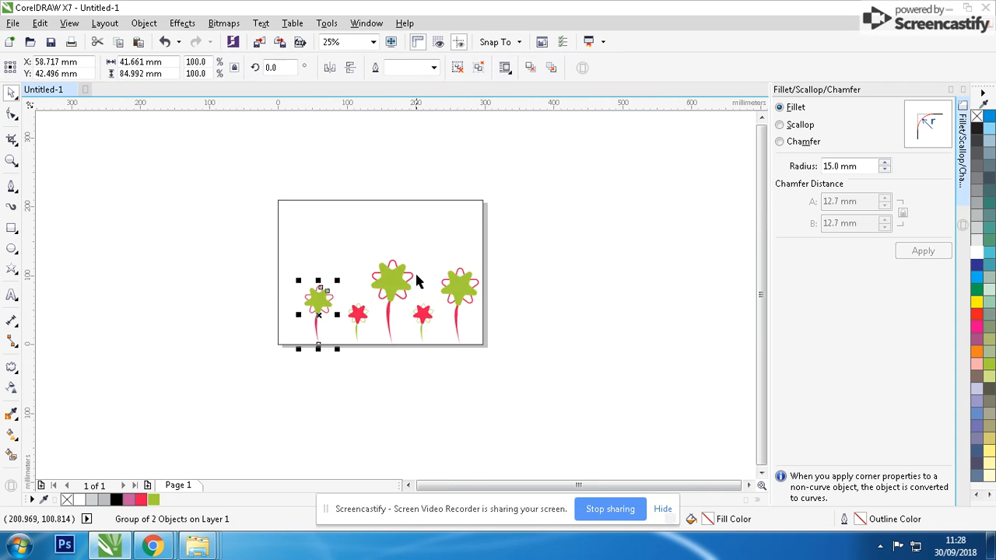
pyautogui.scroll(1, 425, 244)
pyautogui.moveTo(226, 365); pyautogui.dragTo(164, 370)
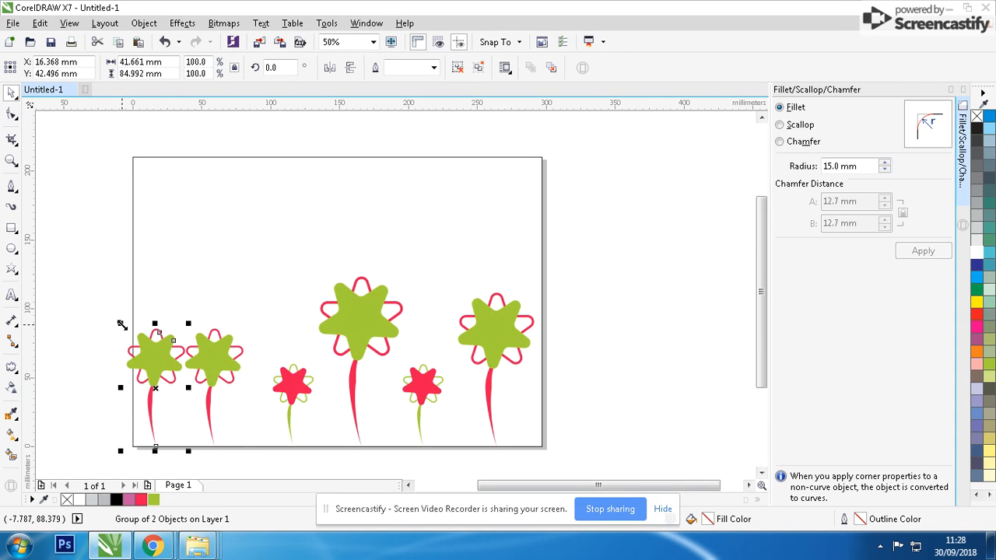
pyautogui.moveTo(122, 322); pyautogui.dragTo(62, 245)
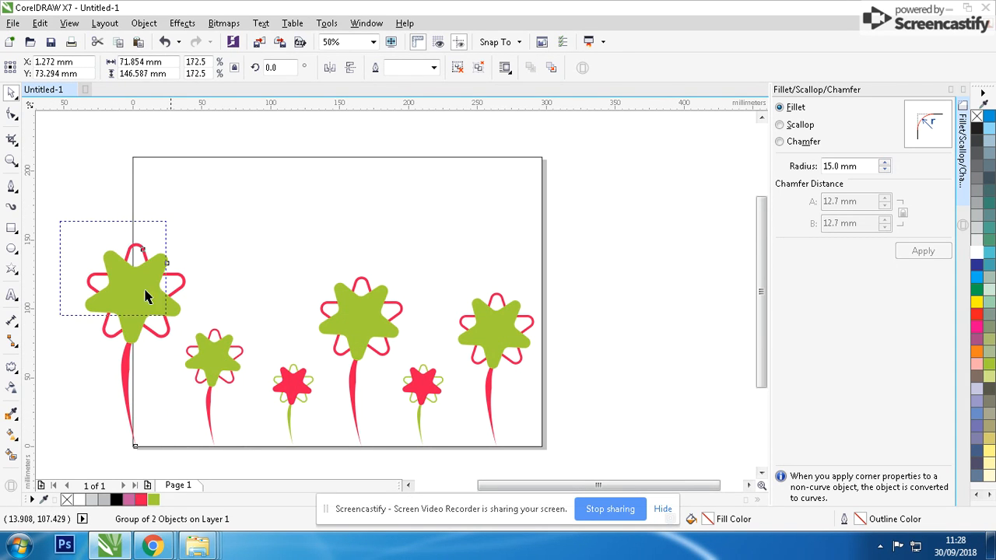
# Group all six flowers, scale the group down and shift it to fit inside the page
pyautogui.moveTo(144, 295); pyautogui.dragTo(537, 445)
pyautogui.hotkey('ctrl', 'g')
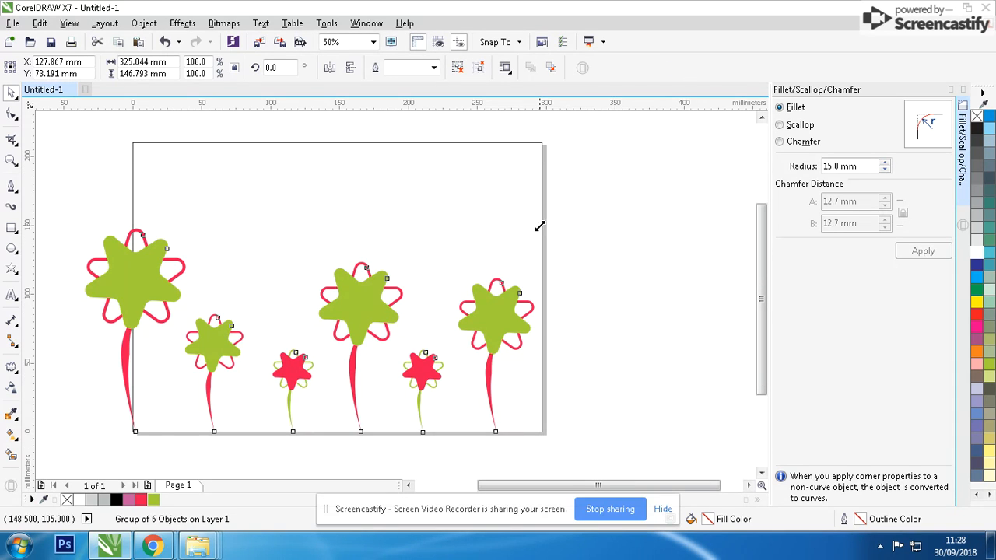
pyautogui.moveTo(540, 226); pyautogui.dragTo(491, 215)
pyautogui.moveTo(482, 302); pyautogui.dragTo(522, 299)
# Apply a top-to-bottom linear fountain fill to the page background rectangle with a red start color
pyautogui.click(514, 143)
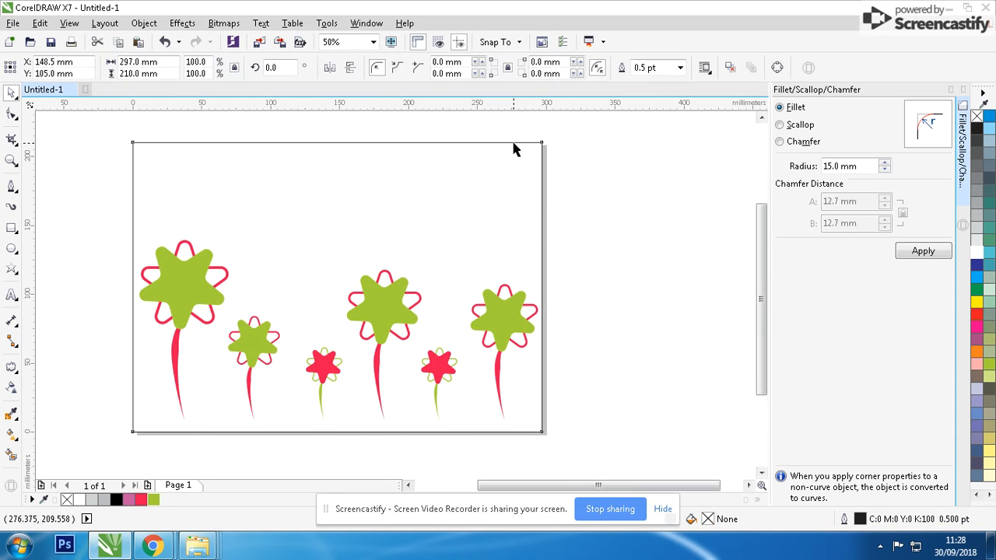
pyautogui.click(12, 434)
pyautogui.moveTo(369, 137); pyautogui.dragTo(369, 384)
pyautogui.click(369, 136)
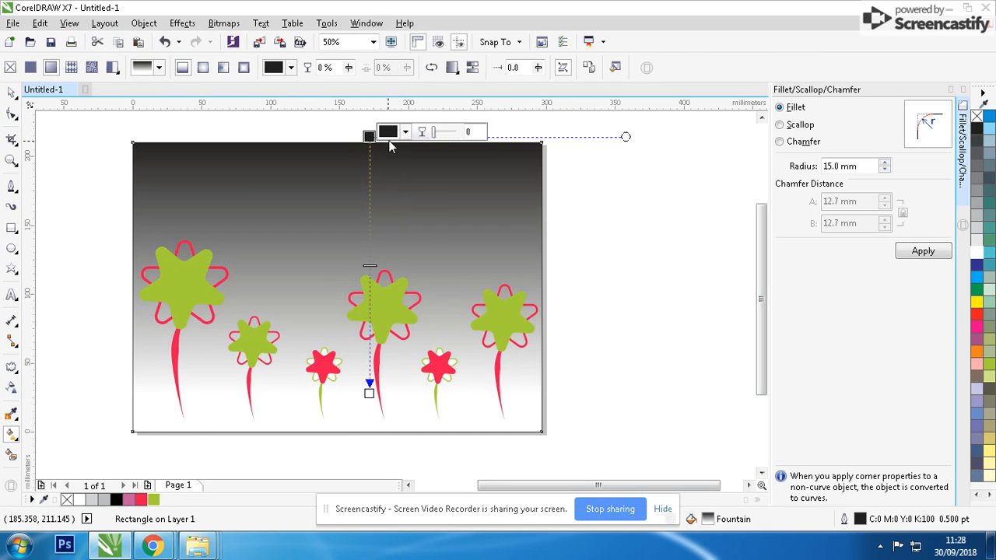
pyautogui.click(393, 132)
pyautogui.click(464, 213)
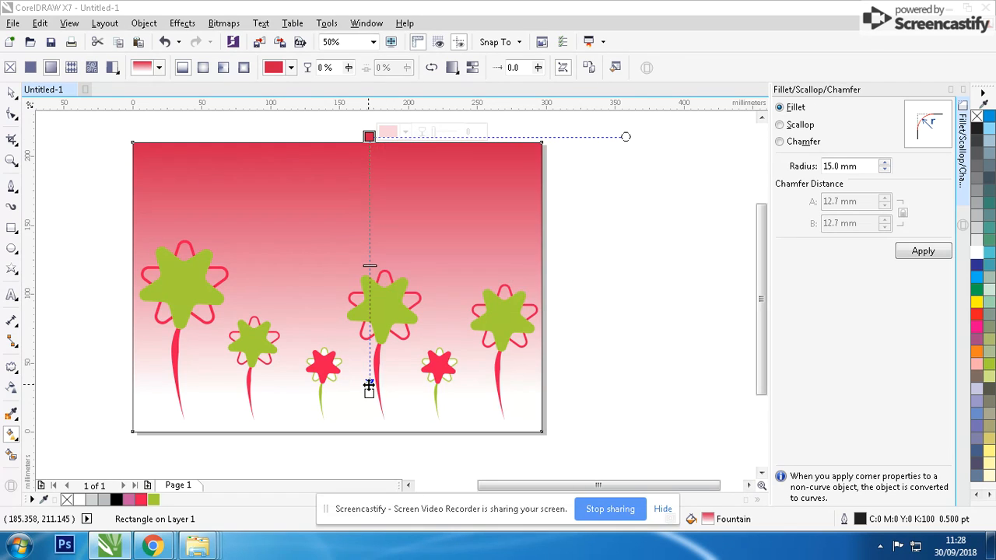
# Set the background gradient's end color to orange
pyautogui.click(368, 391)
pyautogui.click(393, 389)
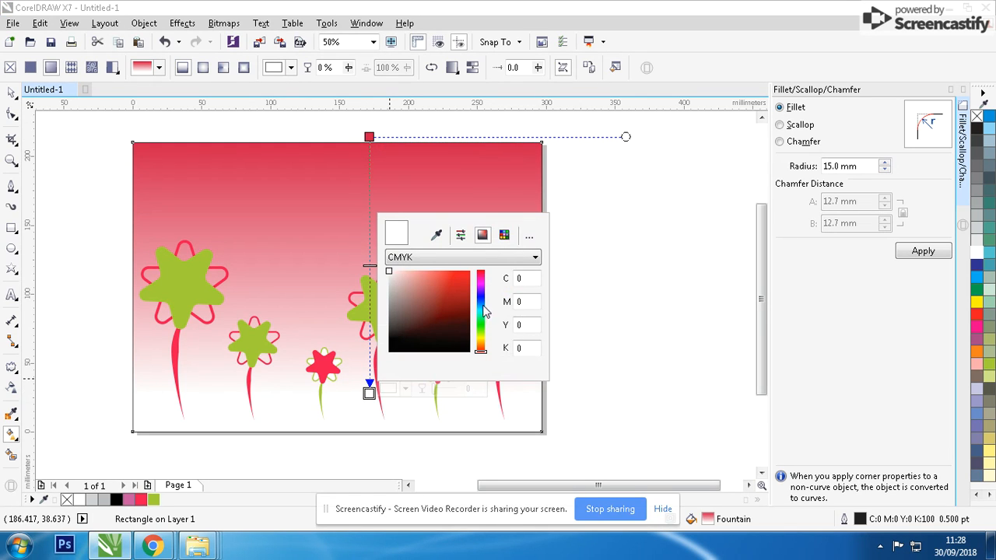
pyautogui.click(437, 235)
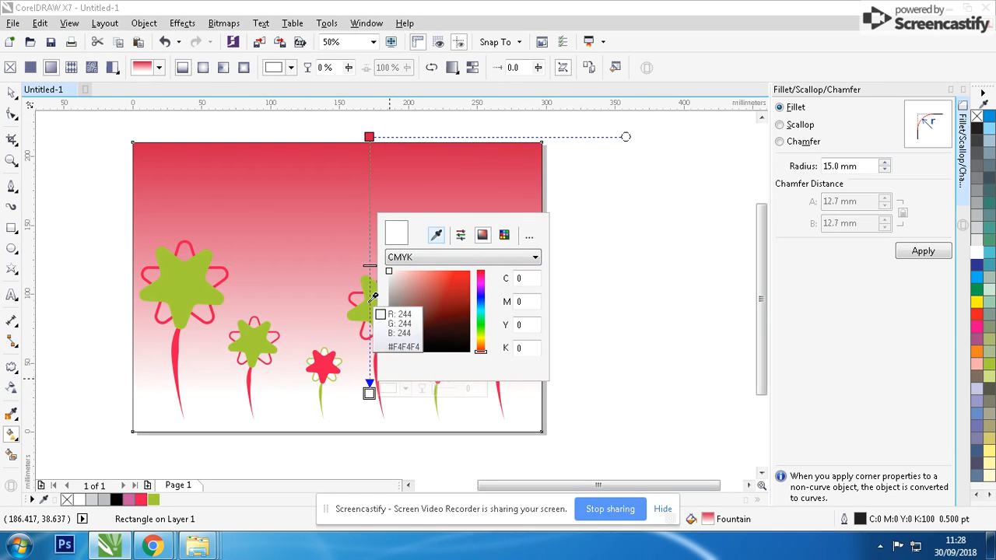
pyautogui.click(375, 299)
pyautogui.moveTo(464, 302); pyautogui.dragTo(485, 350)
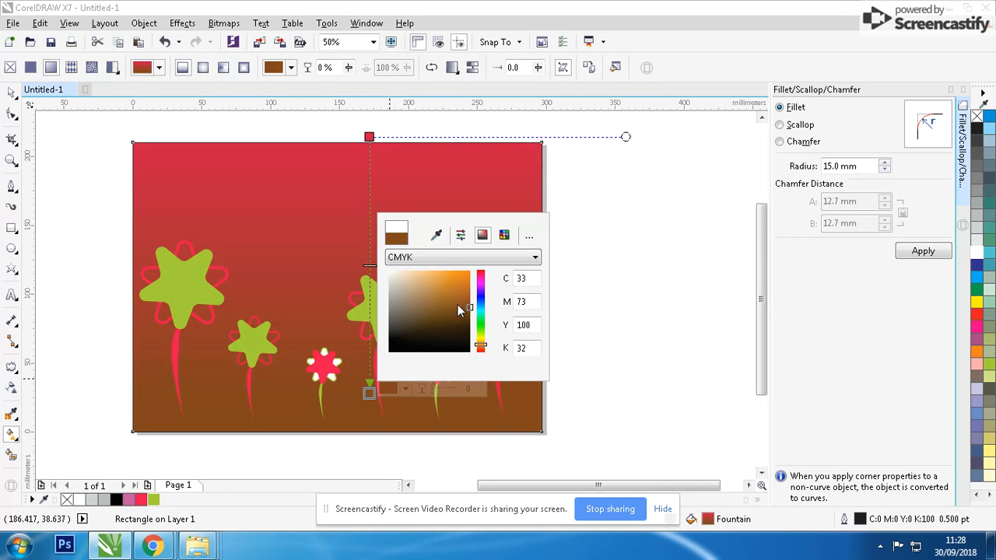
pyautogui.click(469, 272)
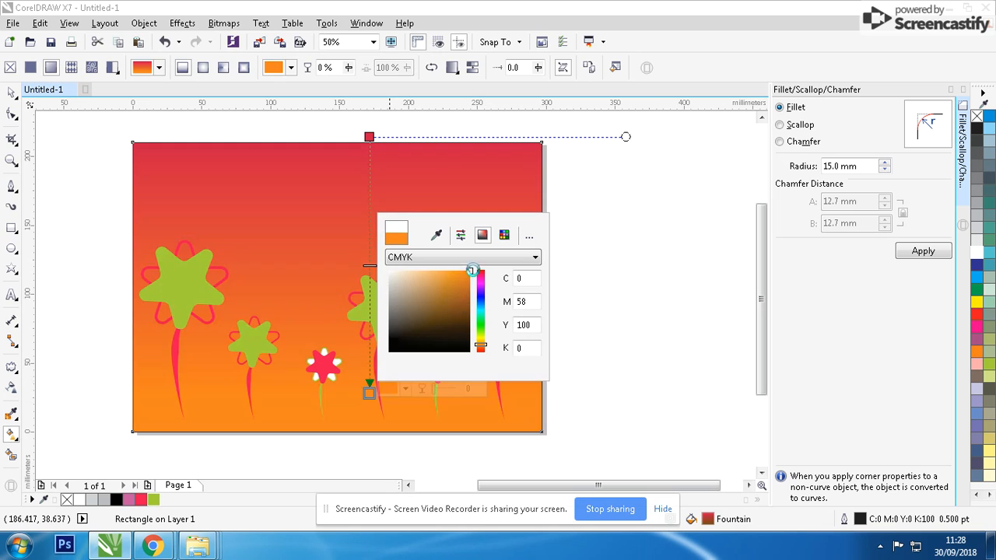
# Undo the orange end color and set the background gradient's end color to white instead
pyautogui.click(11, 94)
pyautogui.hotkey('ctrl', 'z')
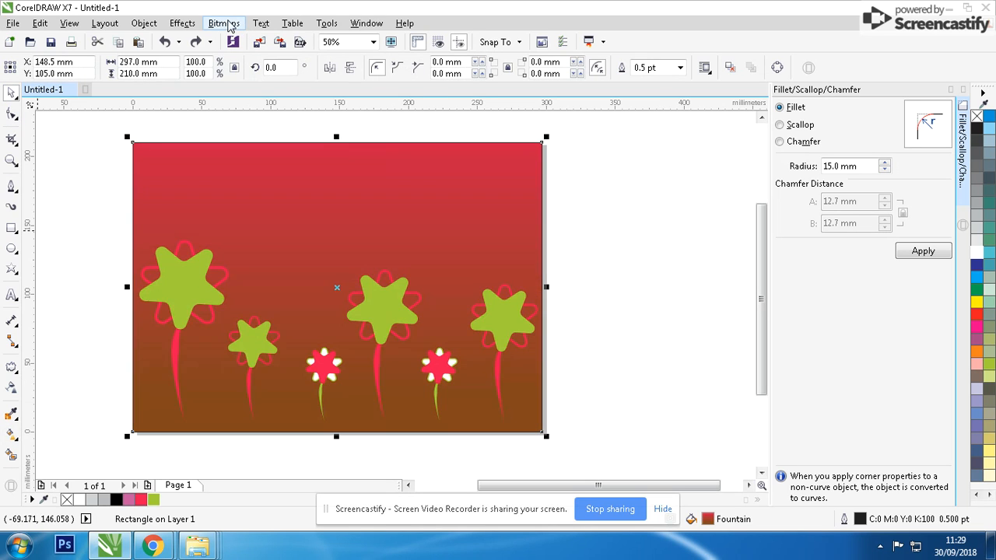
pyautogui.click(13, 434)
pyautogui.click(369, 391)
pyautogui.click(404, 389)
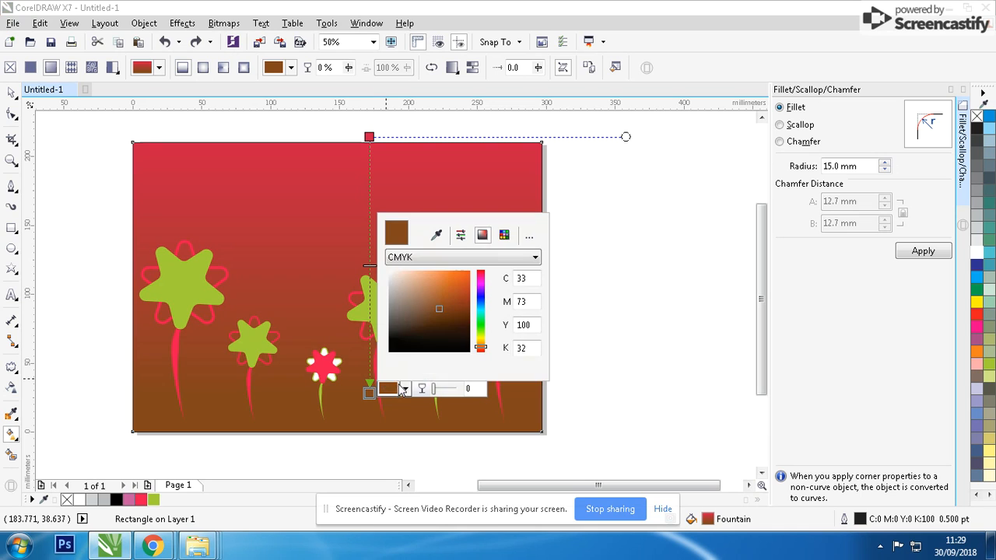
pyautogui.click(390, 272)
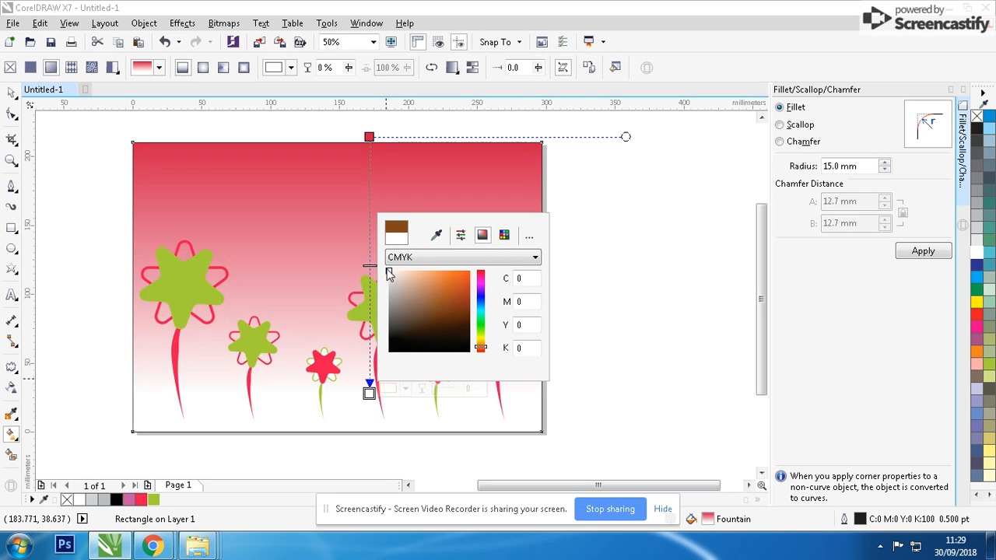
pyautogui.click(78, 193)
pyautogui.click(11, 94)
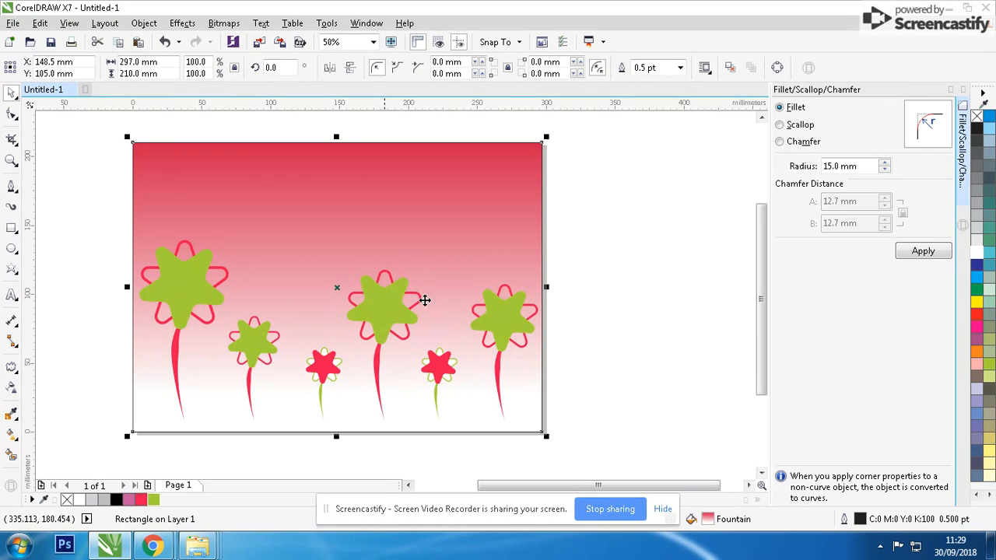
# Remove the background rectangle's outline and convert it to a bitmap at 300 dpi
pyautogui.rightClick(68, 500)
pyautogui.click(223, 24)
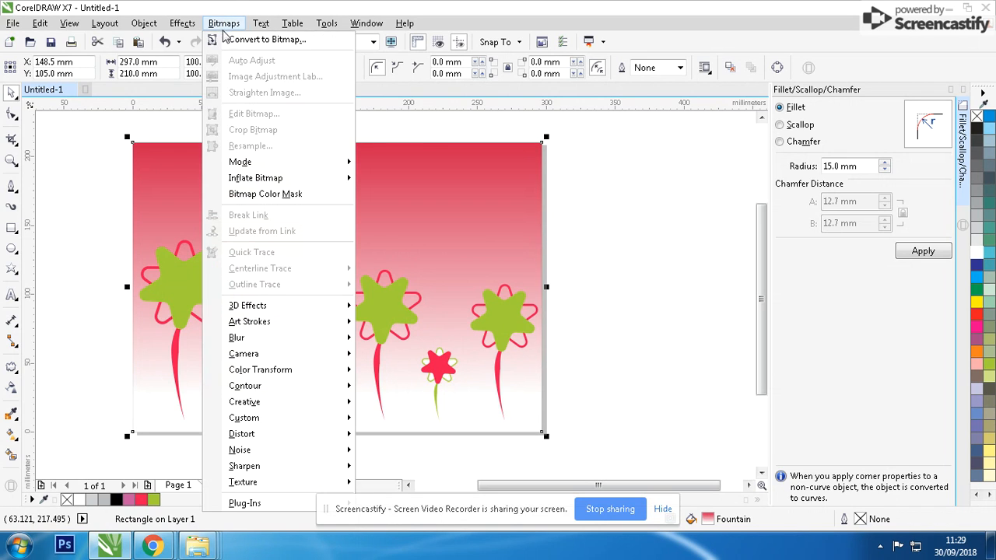
pyautogui.click(237, 39)
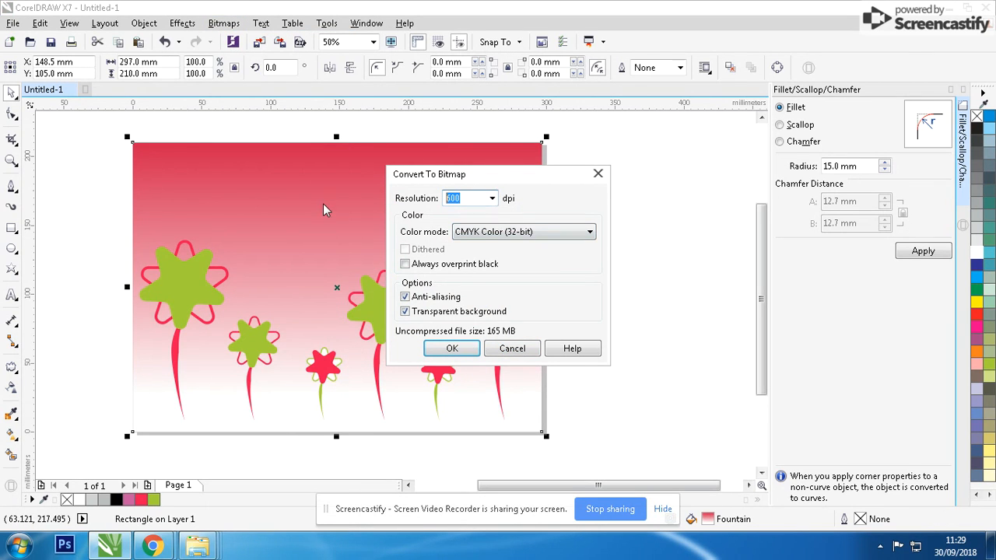
pyautogui.write('0')
pyautogui.press('Return')
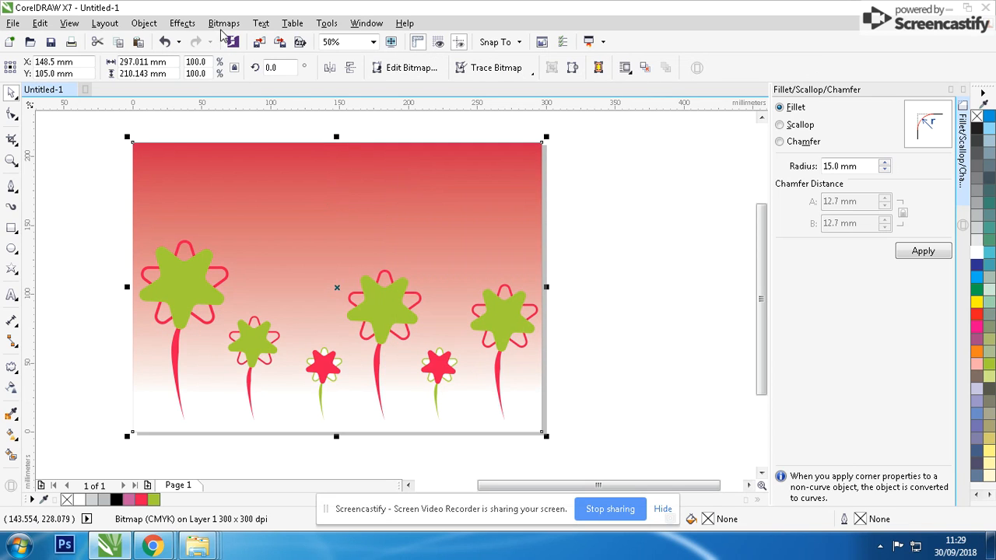
# Apply the Cubist art stroke effect to the background bitmap with size 10 and brightness 50
pyautogui.click(224, 23)
pyautogui.moveTo(333, 322)
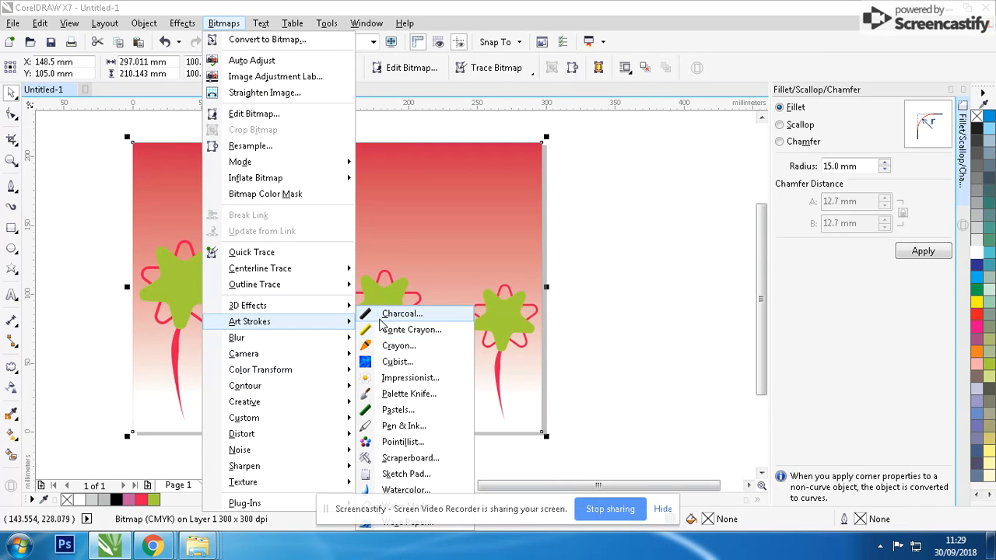
pyautogui.click(398, 362)
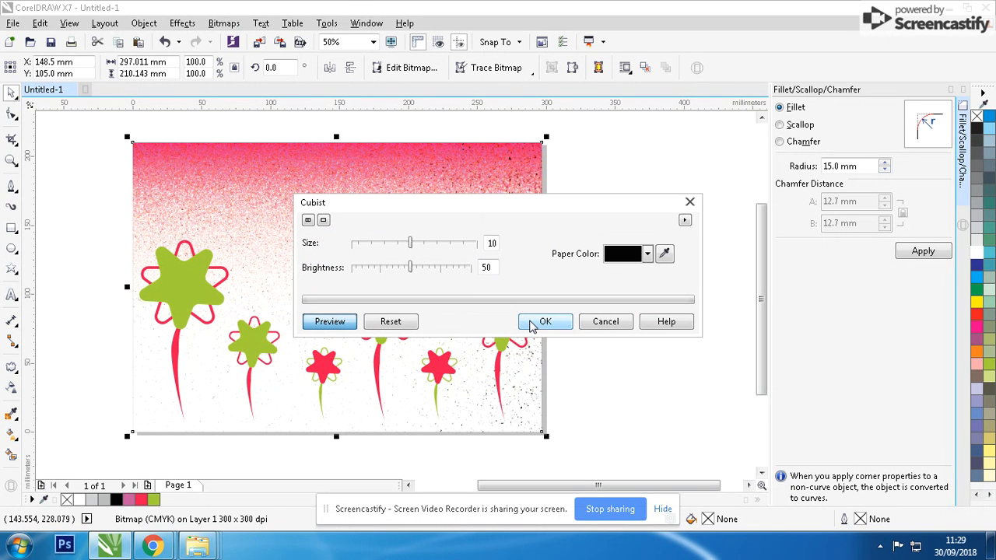
pyautogui.click(533, 324)
# Delete the rightmost green flower from inside the flower group
pyautogui.moveTo(95, 199); pyautogui.dragTo(613, 466)
pyautogui.moveTo(543, 236); pyautogui.dragTo(521, 233)
pyautogui.press('Escape')
pyautogui.click(480, 330)
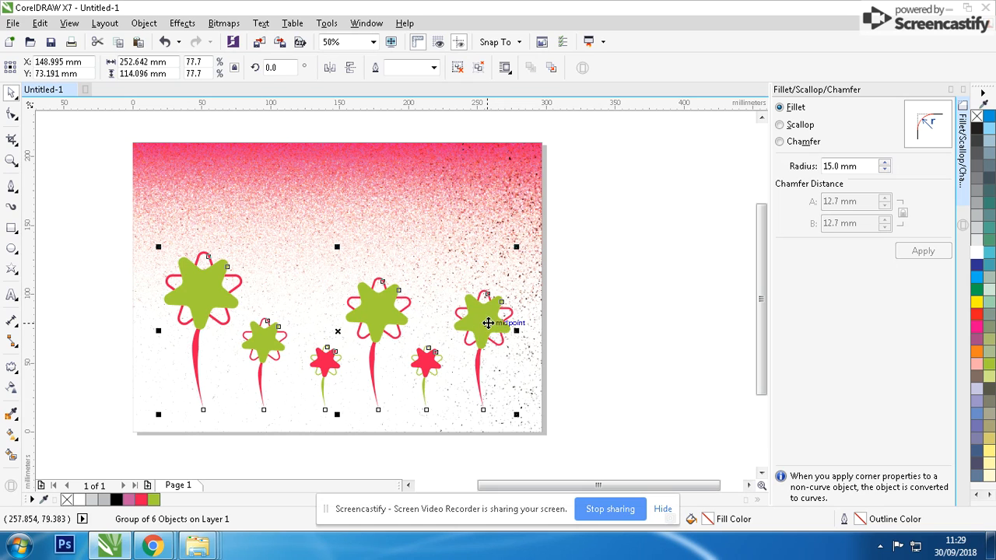
pyautogui.keyDown('ctrl'); pyautogui.click(488, 323); pyautogui.keyUp('ctrl')
pyautogui.press('Delete')
# Ungroup the flowers and place an enlarged copy of the small red flower at the right end
pyautogui.click(433, 375)
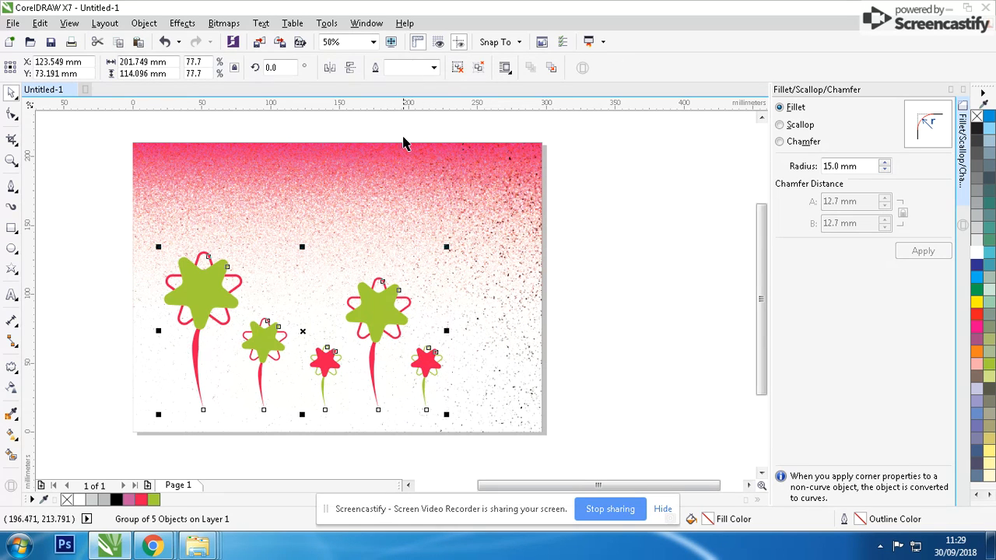
pyautogui.click(458, 67)
pyautogui.moveTo(559, 267)
pyautogui.mouseDown()
pyautogui.moveTo(545, 306)
pyautogui.moveTo(417, 412)
pyautogui.mouseUp()
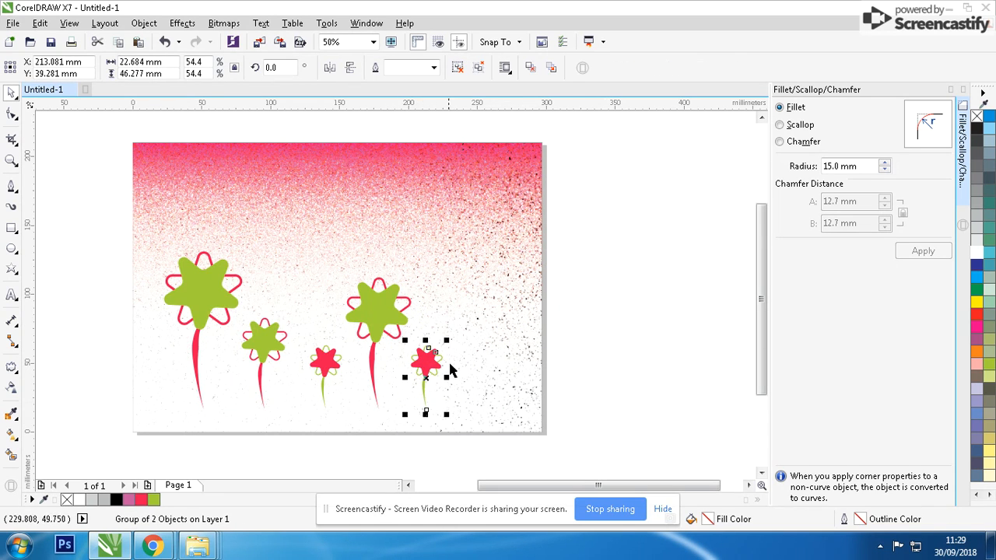
pyautogui.moveTo(433, 352); pyautogui.dragTo(522, 267)
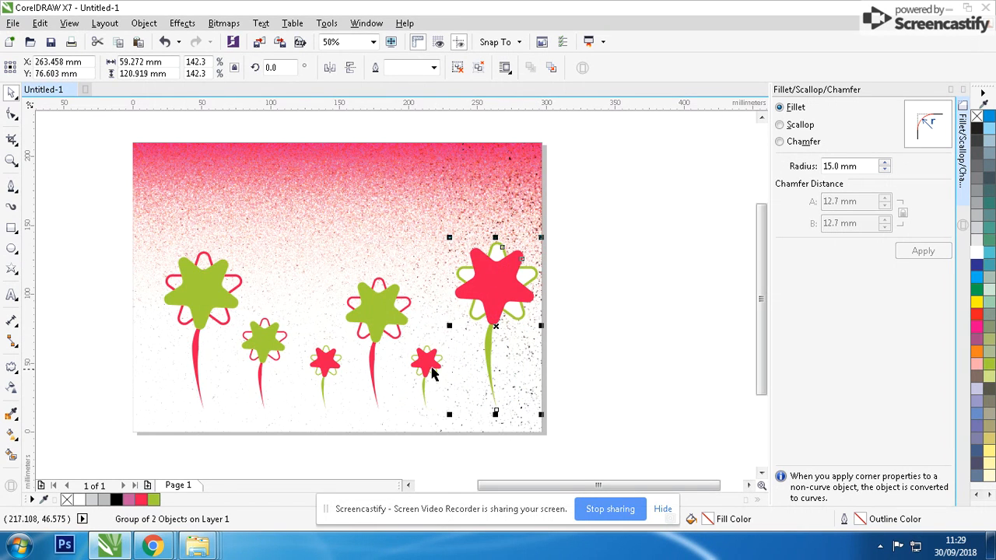
# Delete the original small red flower next to the tall middle flower
pyautogui.click(564, 327)
pyautogui.moveTo(405, 402); pyautogui.dragTo(404, 400)
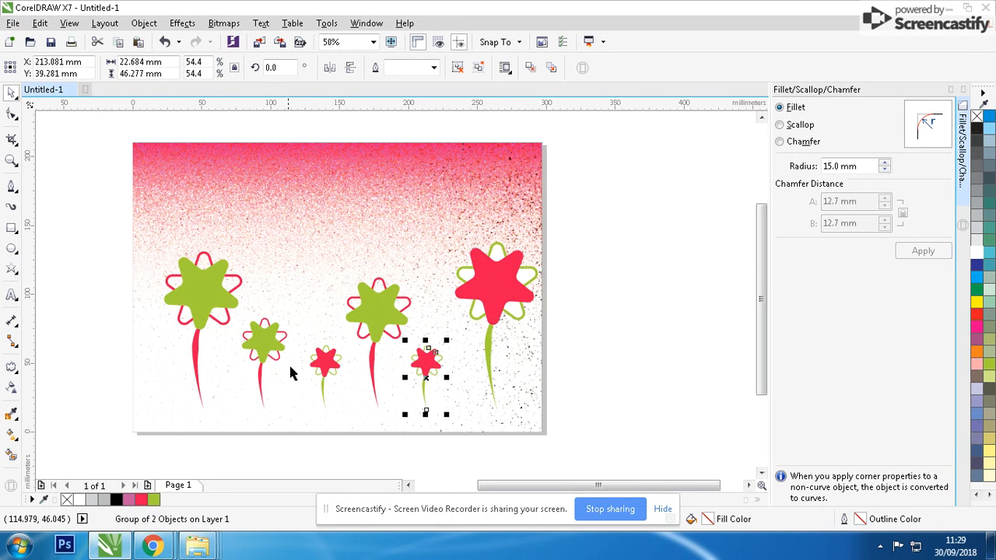
pyautogui.press('Delete')
# Move the small green flower into the gap on the right and move the tall middle green flower off the page
pyautogui.click(267, 345)
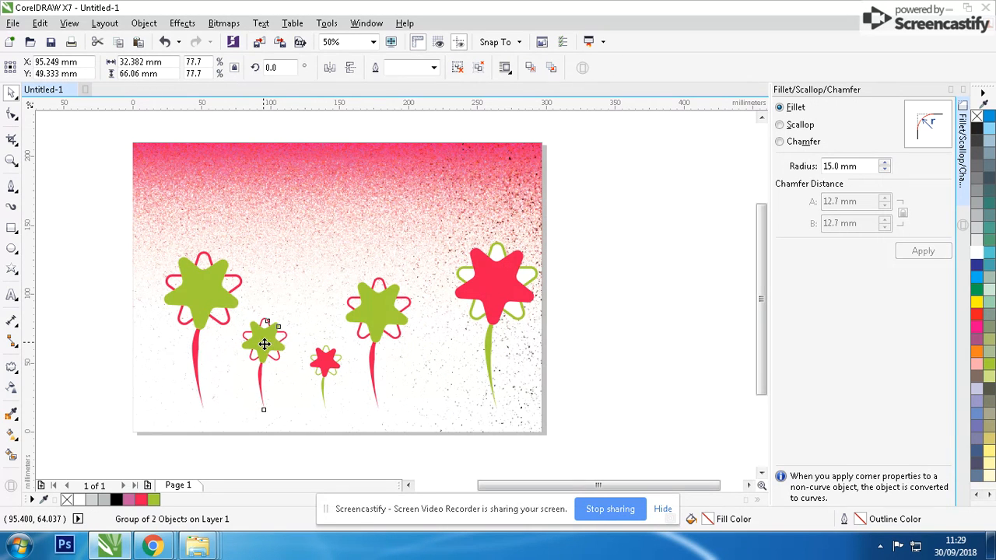
pyautogui.moveTo(267, 345); pyautogui.dragTo(441, 345)
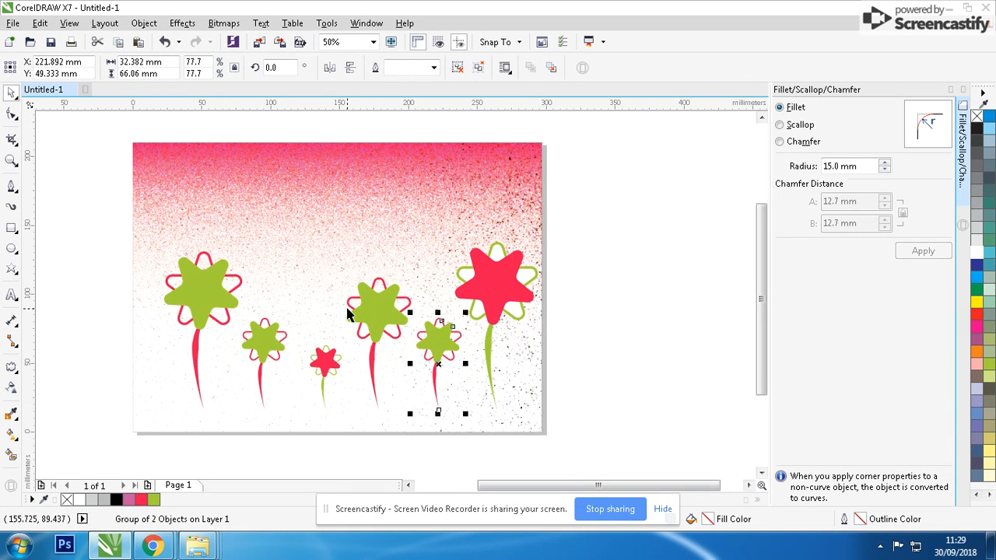
pyautogui.moveTo(372, 314); pyautogui.dragTo(660, 314)
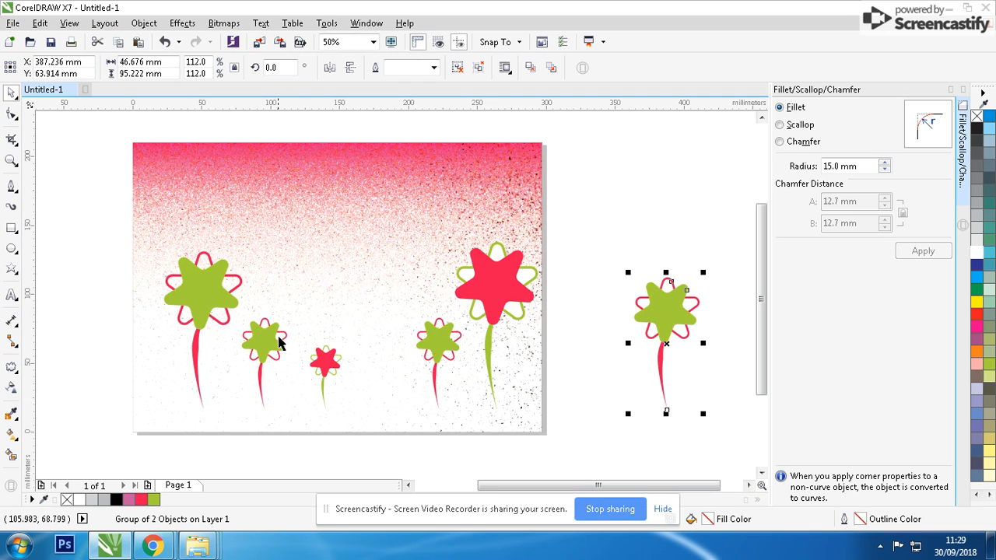
# Duplicate the large red flower into the middle of the row and scale the copy down
pyautogui.moveTo(507, 289); pyautogui.dragTo(382, 289)
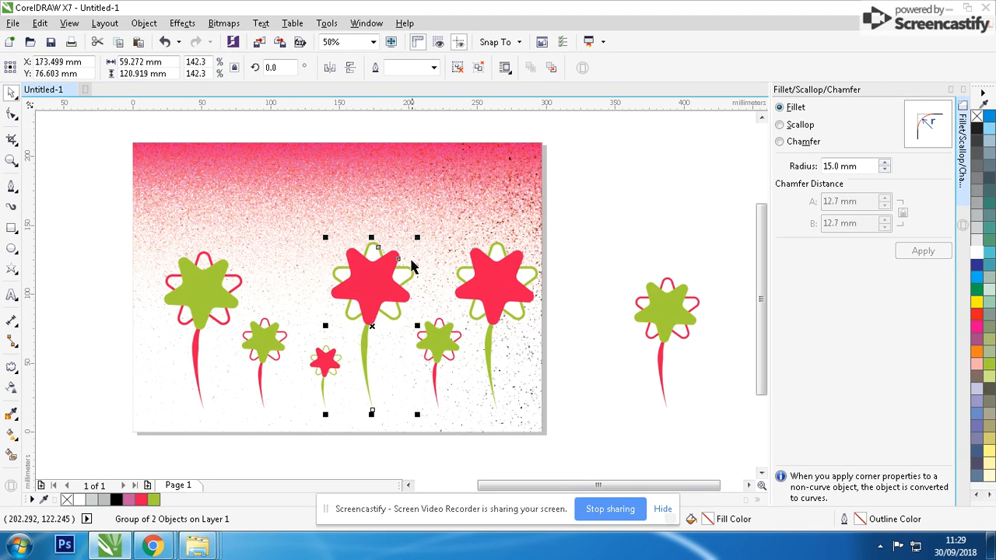
pyautogui.moveTo(420, 239); pyautogui.dragTo(406, 286)
pyautogui.keyDown('ctrl'); pyautogui.click(498, 263); pyautogui.keyUp('ctrl')
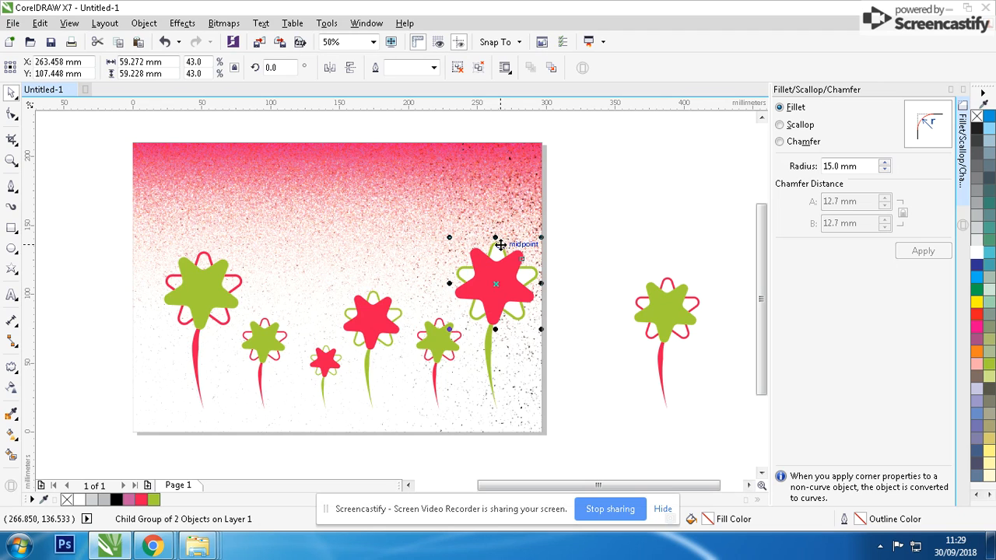
pyautogui.click(68, 501)
pyautogui.hotkey('ctrl', 'z')
# Inspect the flowers up close by zooming in and out and selecting individual parts
pyautogui.scroll(2, 497, 248)
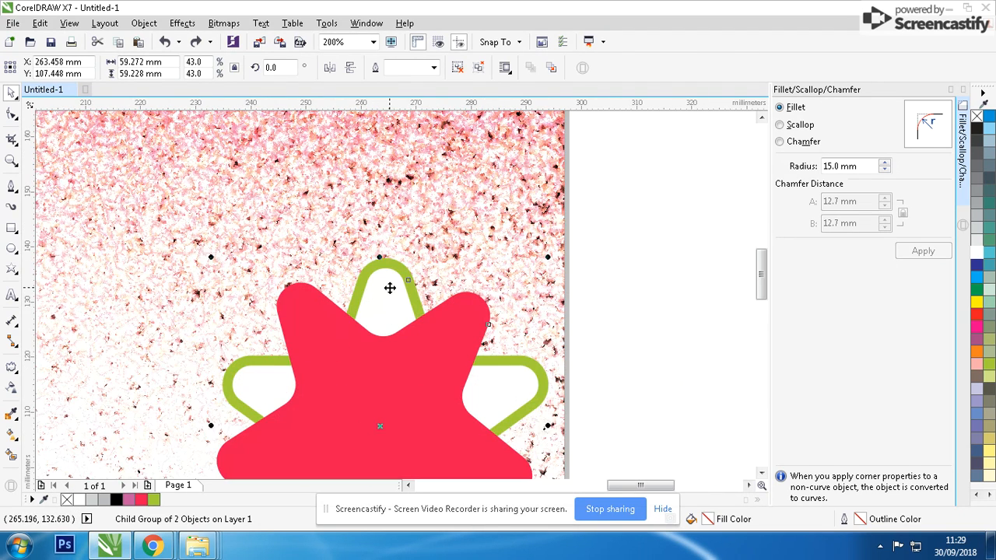
pyautogui.keyDown('ctrl'); pyautogui.click(374, 291); pyautogui.keyUp('ctrl')
pyautogui.scroll(-1, 312, 296)
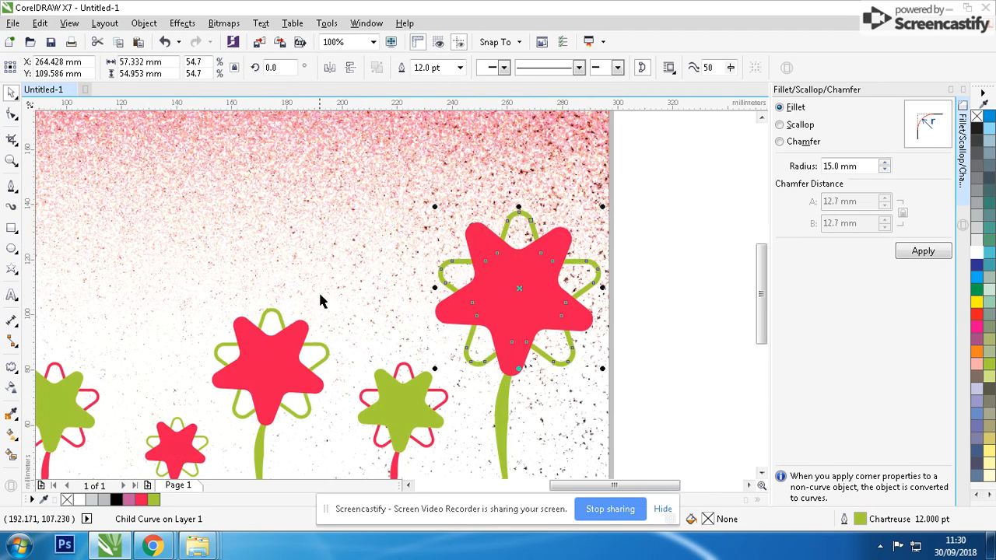
pyautogui.keyDown('ctrl'); pyautogui.click(291, 323); pyautogui.keyUp('ctrl')
pyautogui.keyDown('ctrl'); pyautogui.click(274, 314); pyautogui.keyUp('ctrl')
pyautogui.scroll(-1, 311, 300)
pyautogui.scroll(1, 307, 284)
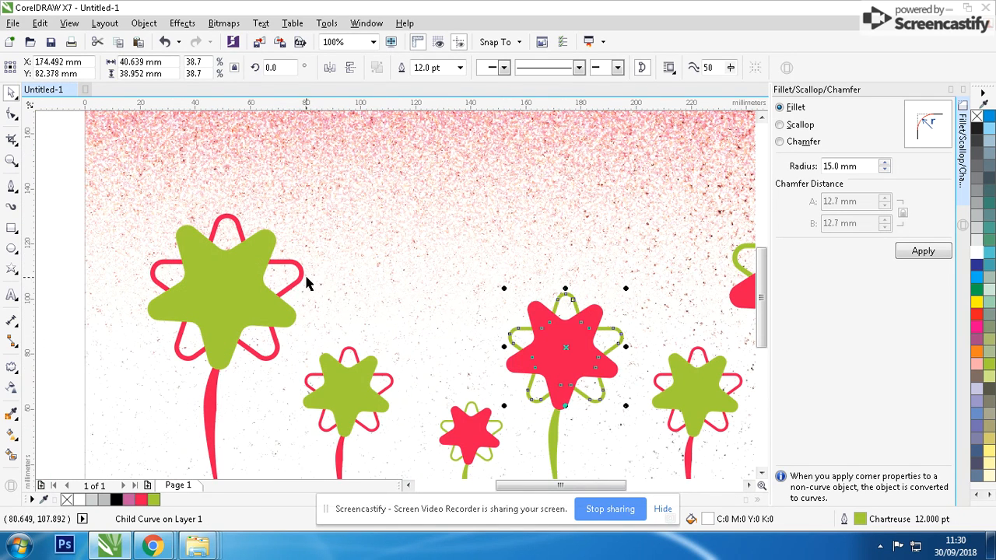
pyautogui.keyDown('ctrl'); pyautogui.click(470, 413); pyautogui.keyUp('ctrl')
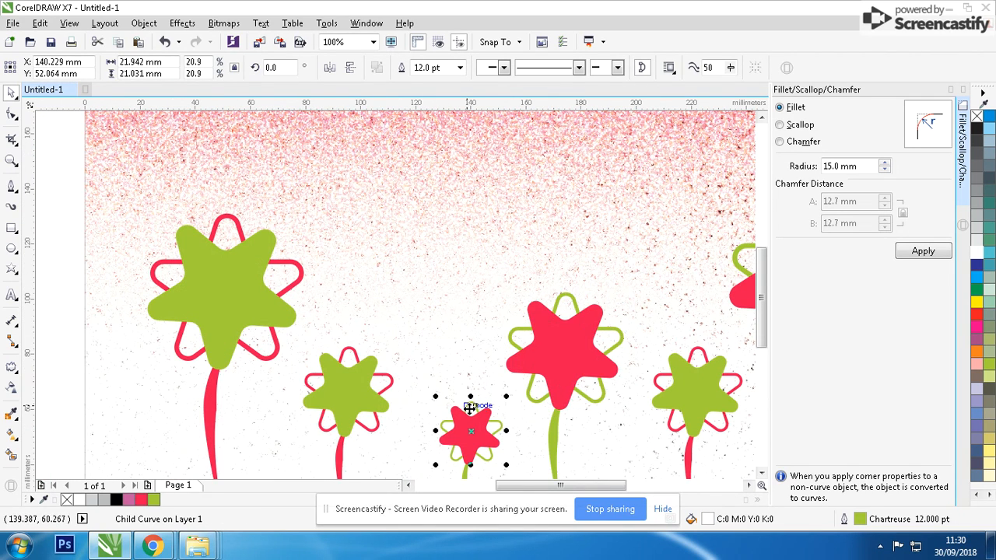
pyautogui.click(688, 352)
pyautogui.scroll(-2, 494, 285)
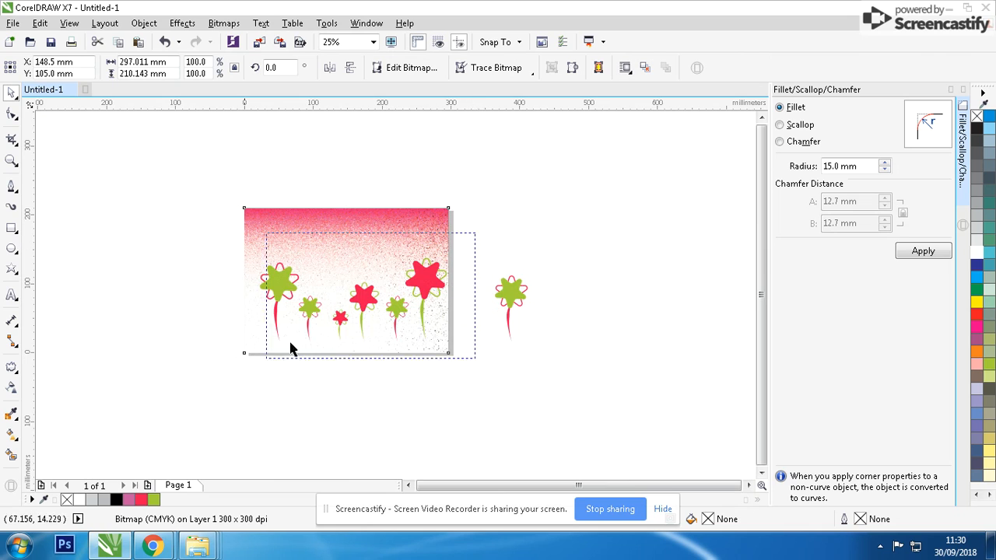
# Group the flowers on the page and center them horizontally on the background
pyautogui.moveTo(290, 342); pyautogui.dragTo(234, 359)
pyautogui.hotkey('ctrl', 'g')
pyautogui.keyDown('shift'); pyautogui.click(338, 223); pyautogui.keyUp('shift')
pyautogui.press('c')
pyautogui.click(566, 329)
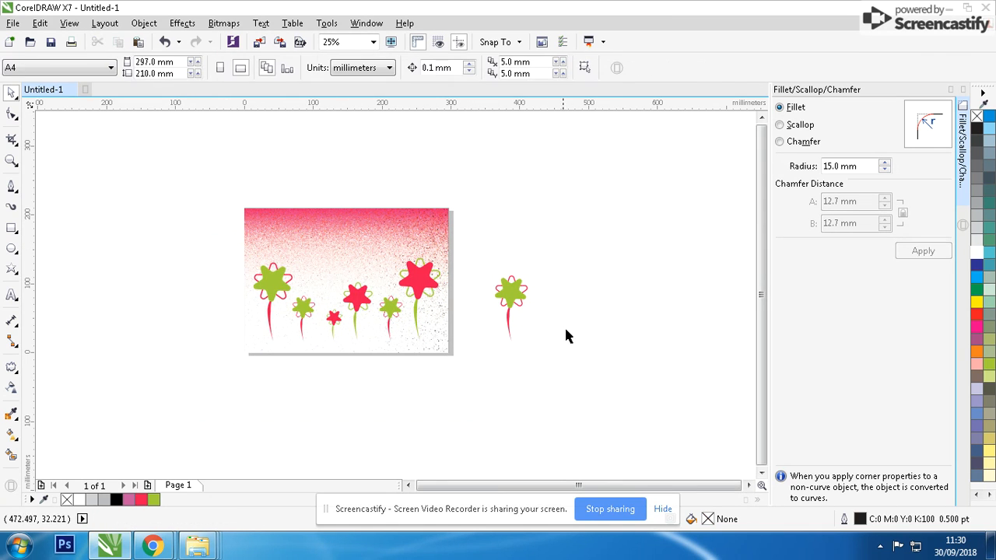
# Delete the spare green flower outside the page and zoom to fit the page
pyautogui.click(506, 292)
pyautogui.press('Delete')
pyautogui.hotkey('shift', 'F4')
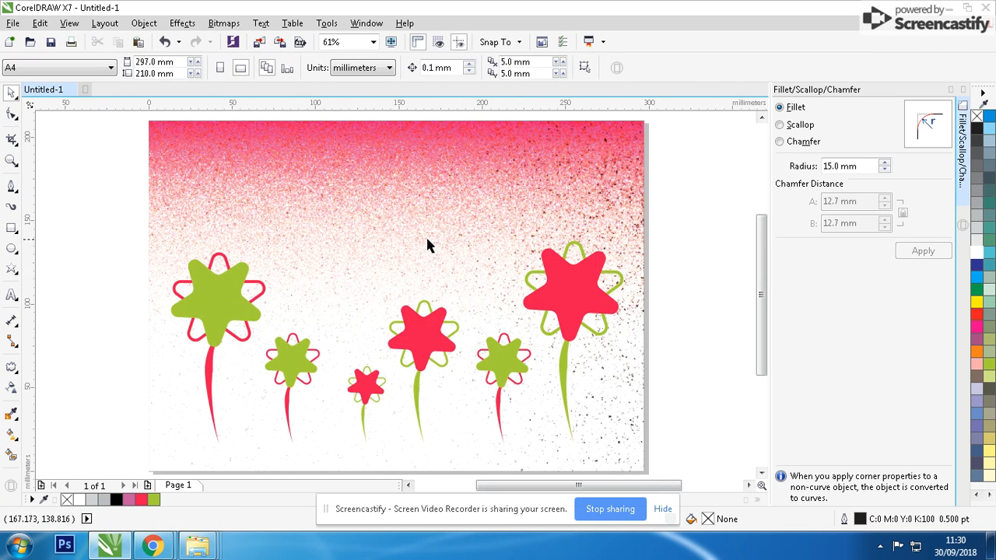
# Add the text "BEING REAL" in the upper left area of the page
pyautogui.press('F8')
pyautogui.click(271, 208)
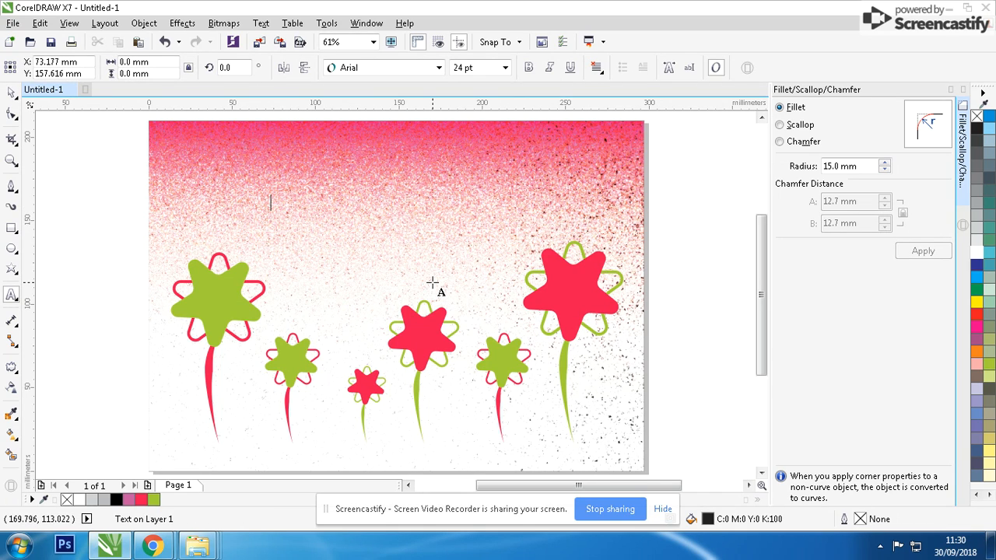
pyautogui.write('BEING REAL')
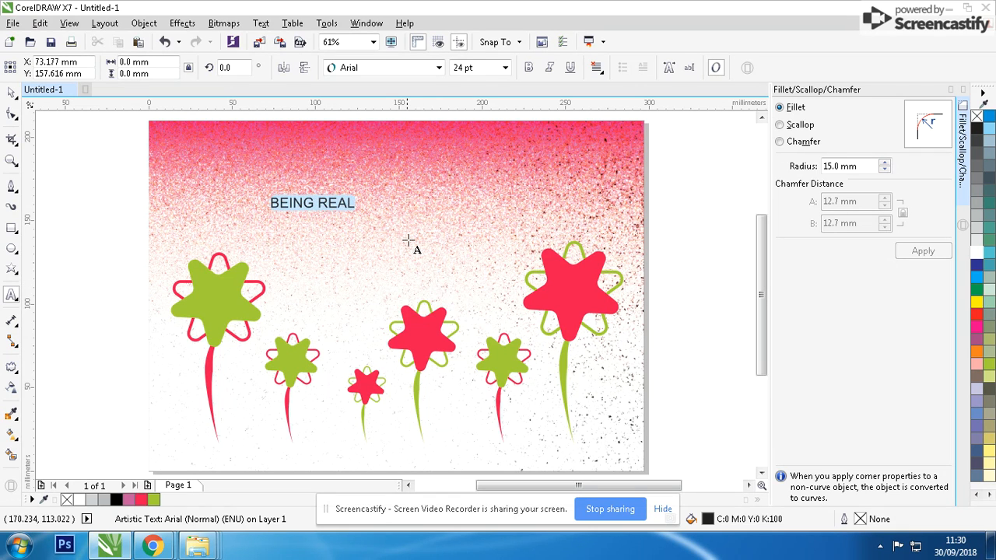
# Change the text's case to title case, "Being Real"
pyautogui.hotkey('shift', 'F3')
pyautogui.click(426, 274)
pyautogui.click(413, 320)
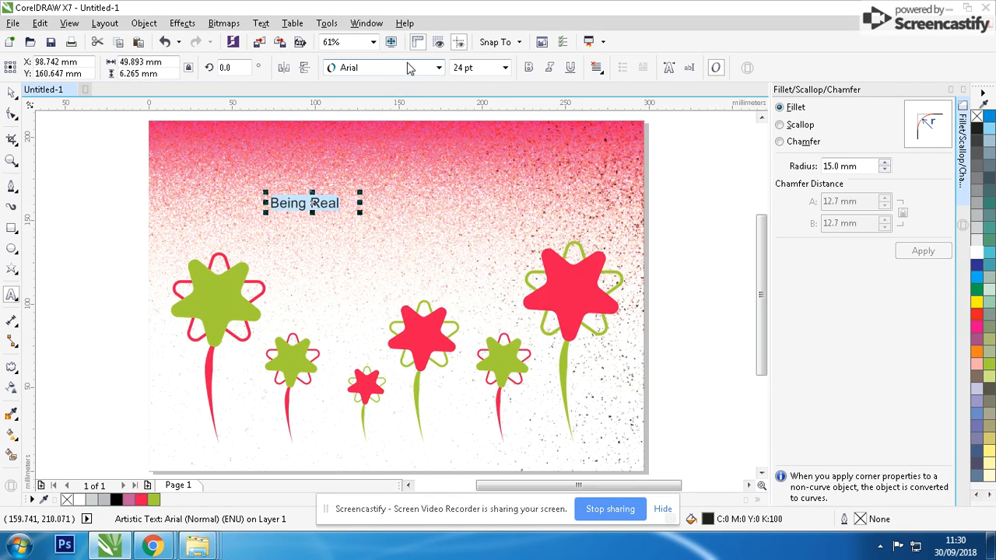
# Set the text's font to Pristina
pyautogui.click(439, 68)
pyautogui.click(355, 118)
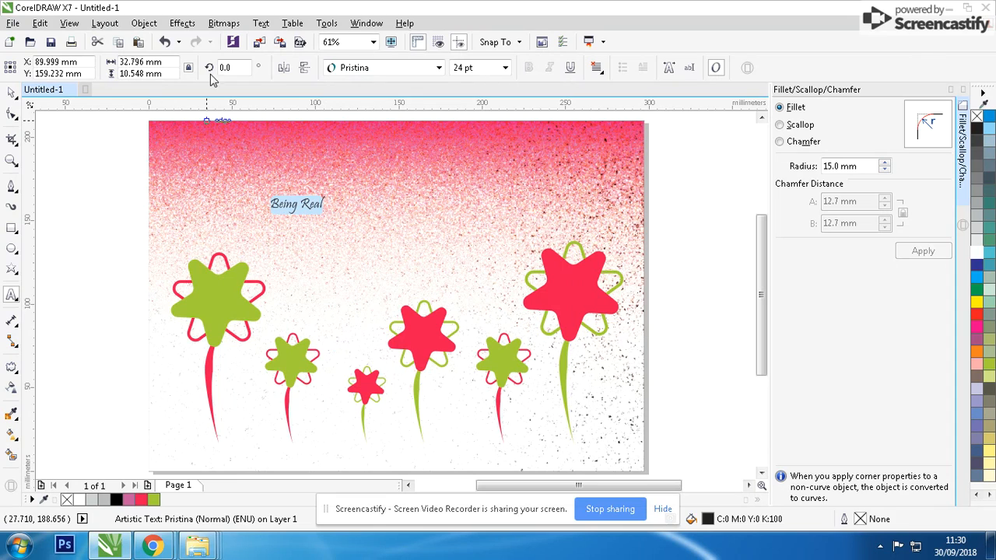
# Enlarge the title text to about 101 pt
pyautogui.click(12, 93)
pyautogui.moveTo(327, 189); pyautogui.dragTo(419, 154)
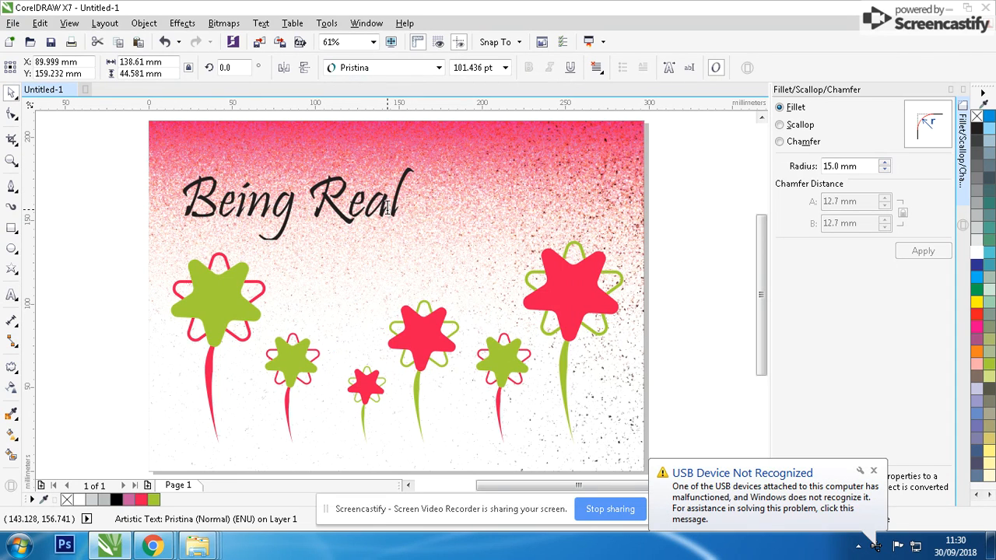
pyautogui.doubleClick(387, 207)
pyautogui.write('TO')
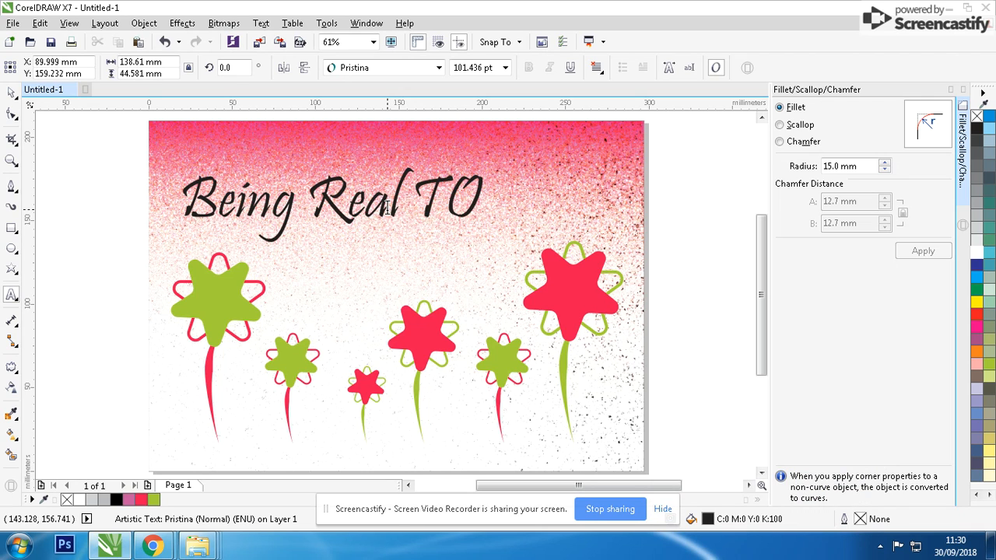
pyautogui.press('BackSpace')
pyautogui.press('BackSpace')
pyautogui.press('BackSpace')
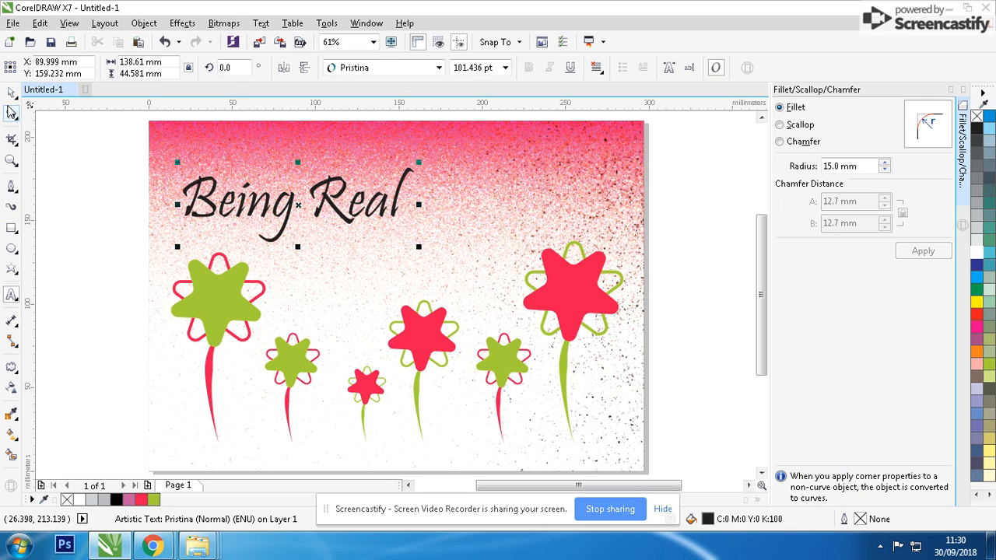
# Move the title text to the right, centered above the flowers
pyautogui.click(11, 93)
pyautogui.moveTo(310, 206); pyautogui.dragTo(389, 205)
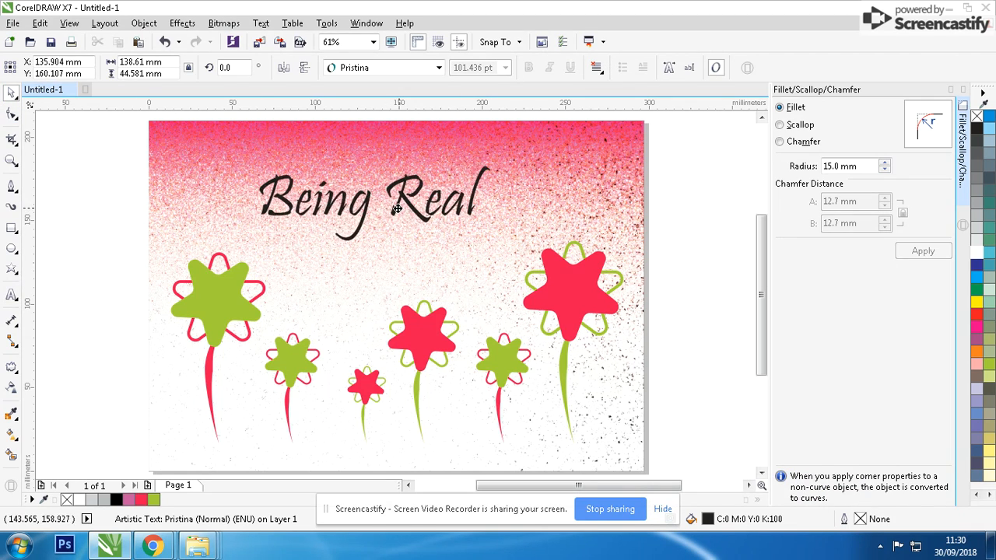
# Fill the title text with chartreuse
pyautogui.click(153, 501)
pyautogui.hscroll(3, 389, 311)
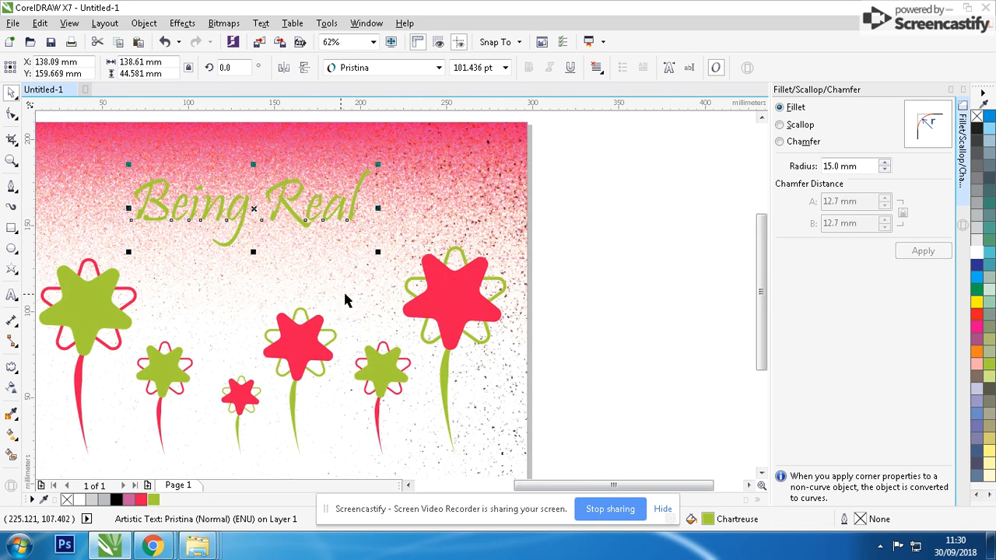
# Recolor the title text Neon Red and enlarge it to about 117 pt
pyautogui.click(141, 500)
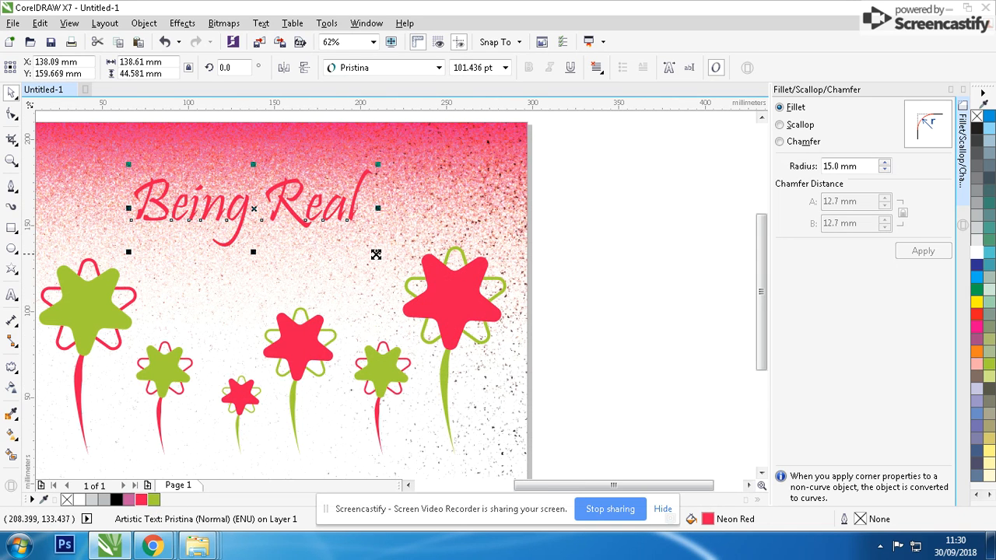
pyautogui.moveTo(376, 254); pyautogui.dragTo(412, 265)
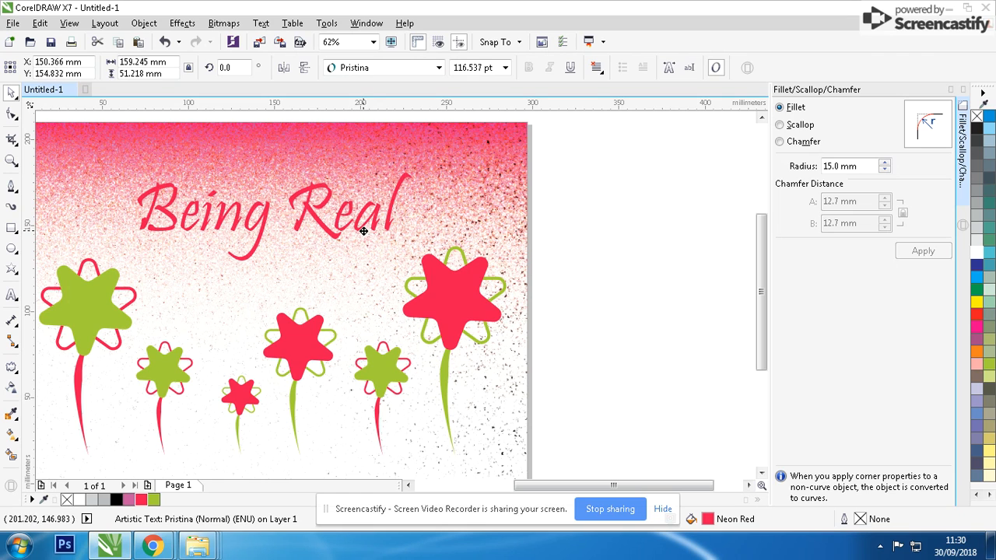
# Apply a uniform transparency to the title text
pyautogui.click(11, 387)
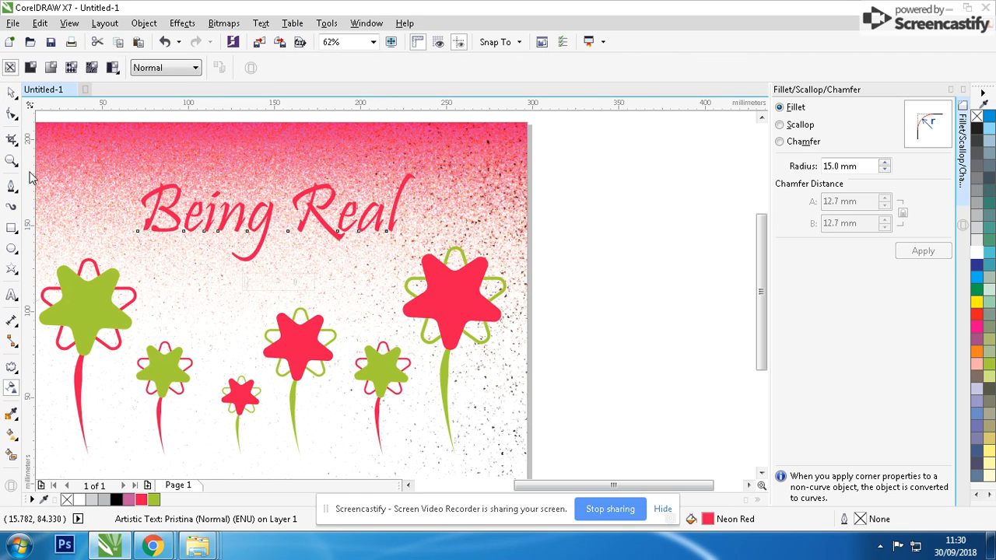
pyautogui.click(31, 68)
pyautogui.click(13, 94)
# Fit the whole page in view and preview the finished illustration full screen
pyautogui.press('F3')
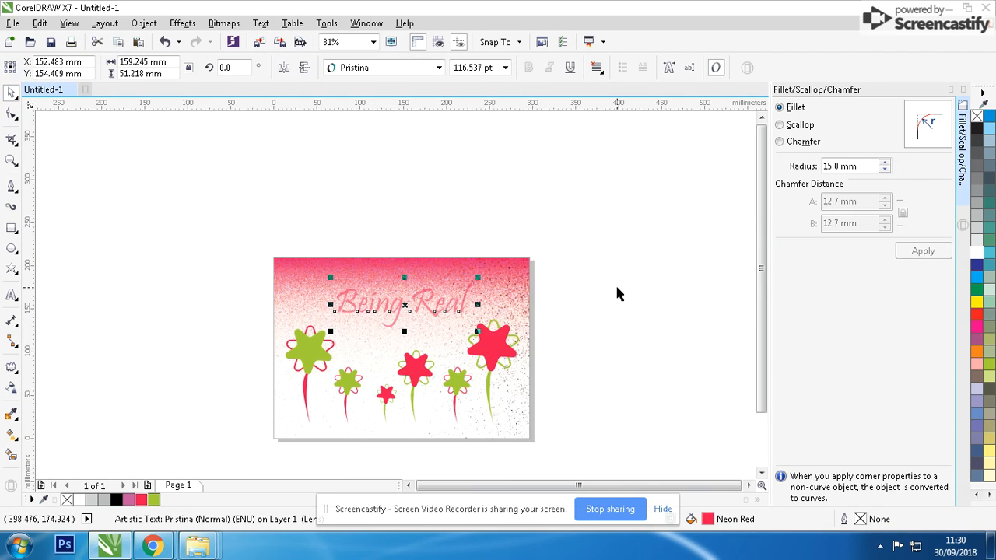
pyautogui.click(617, 286)
pyautogui.press('F4')
pyautogui.click(662, 509)
pyautogui.press('F9')
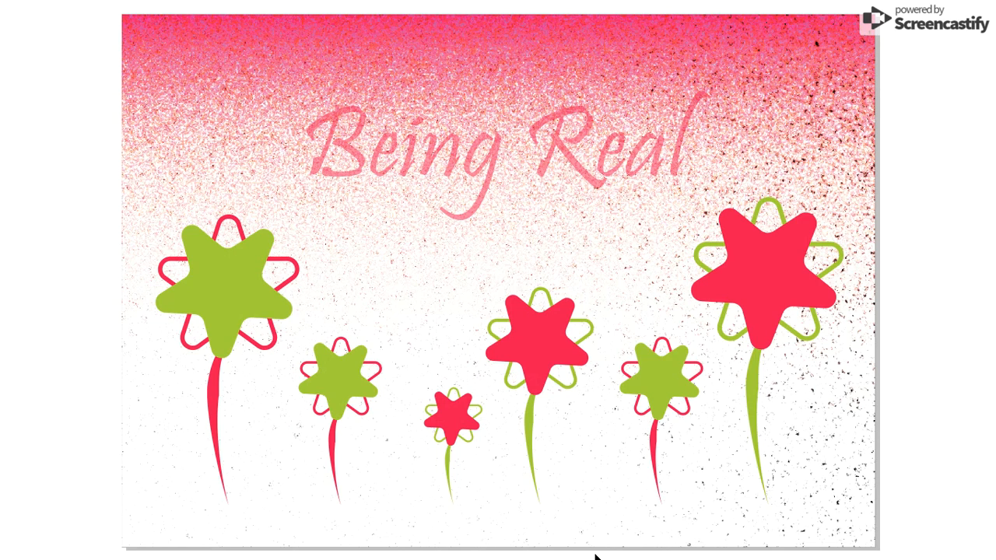
pyautogui.click(543, 500)
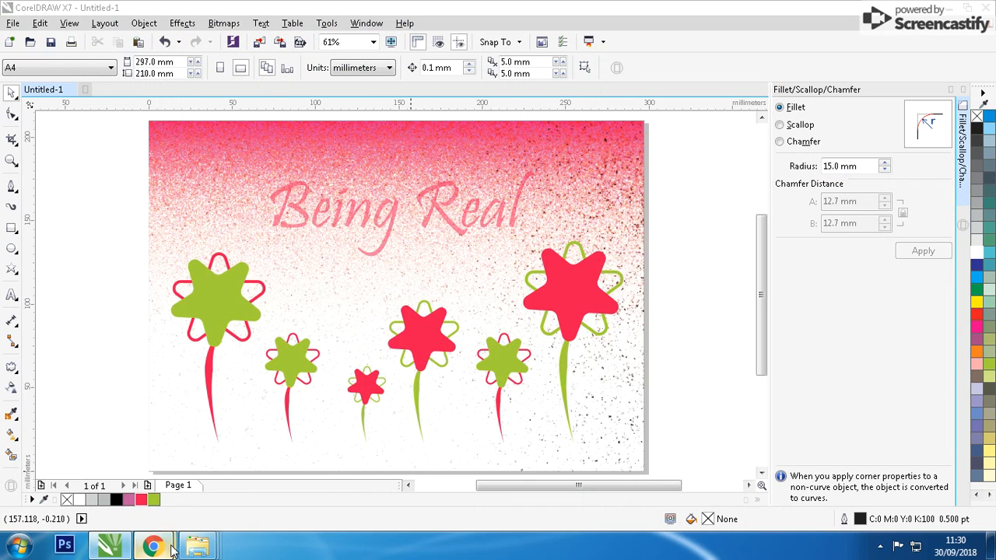